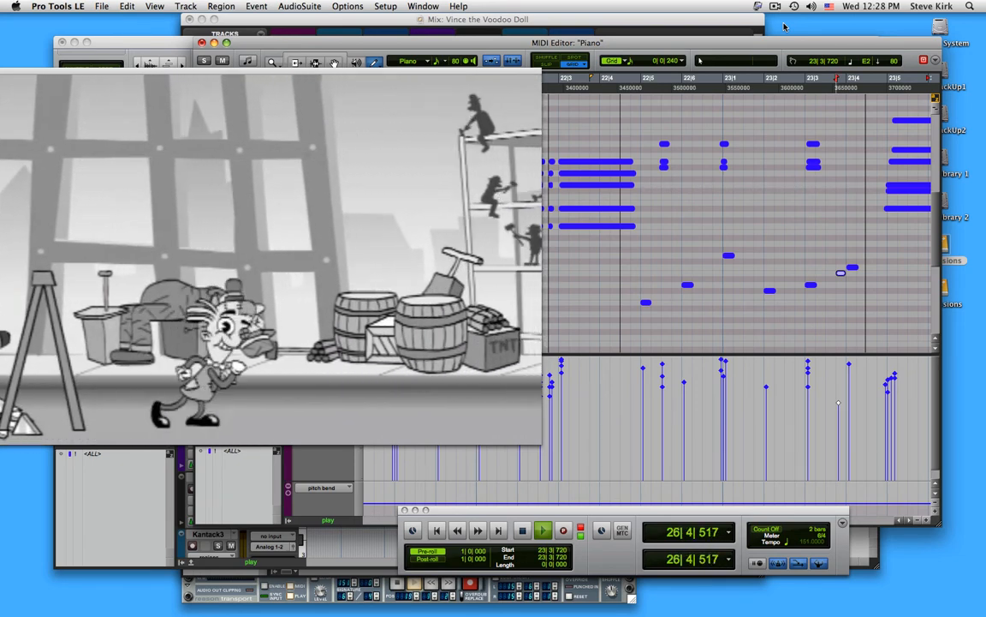
Stop playback, move the transport off the MIDI Editor's scroll bar and bring the Piano notes of bars 23 and 24 into view
key(space)
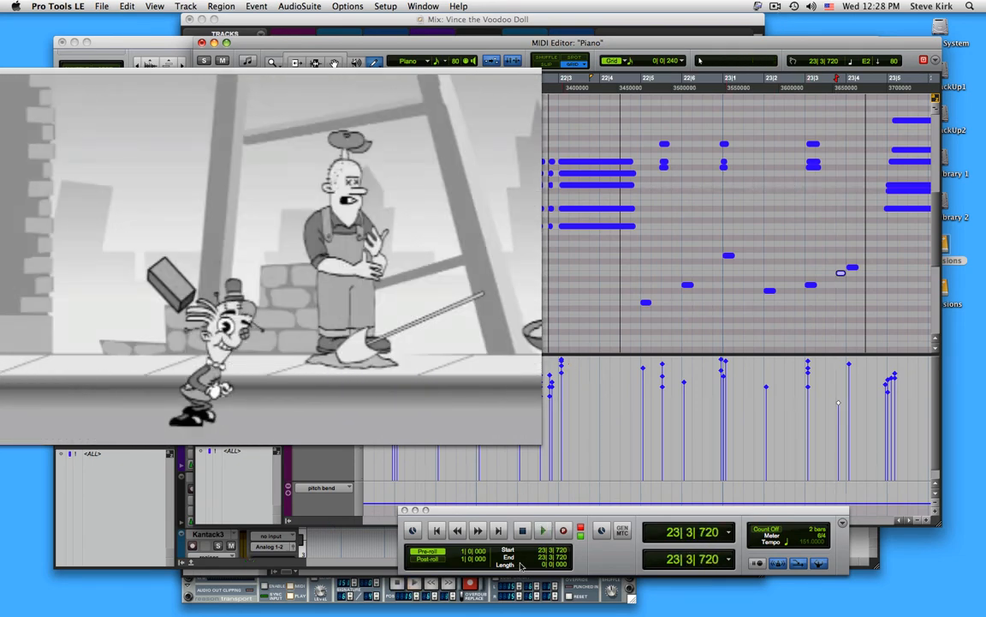
drag(590, 512, 448, 529)
drag(602, 521, 611, 525)
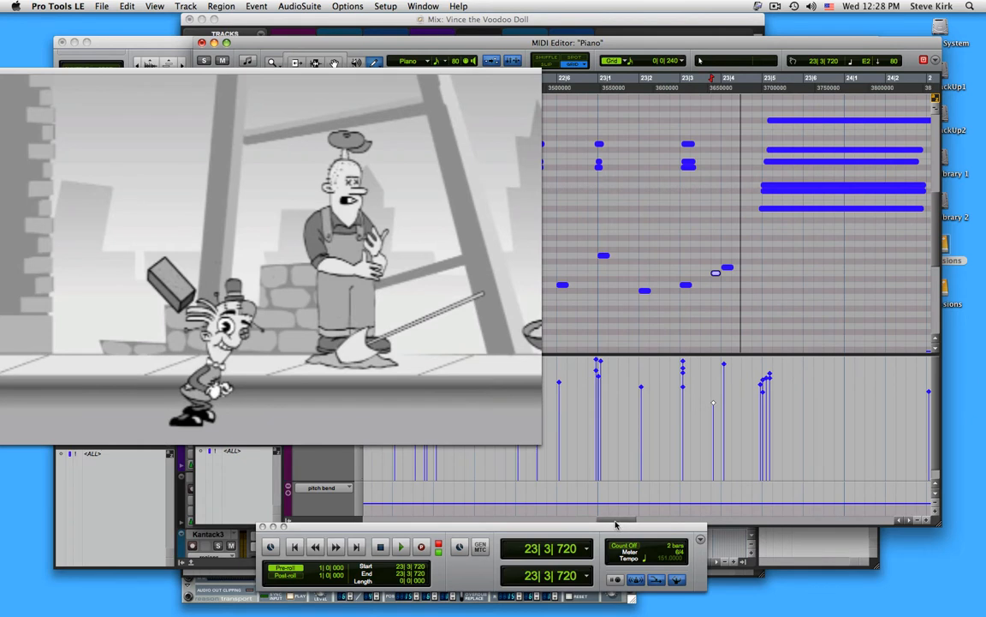
drag(616, 525, 622, 525)
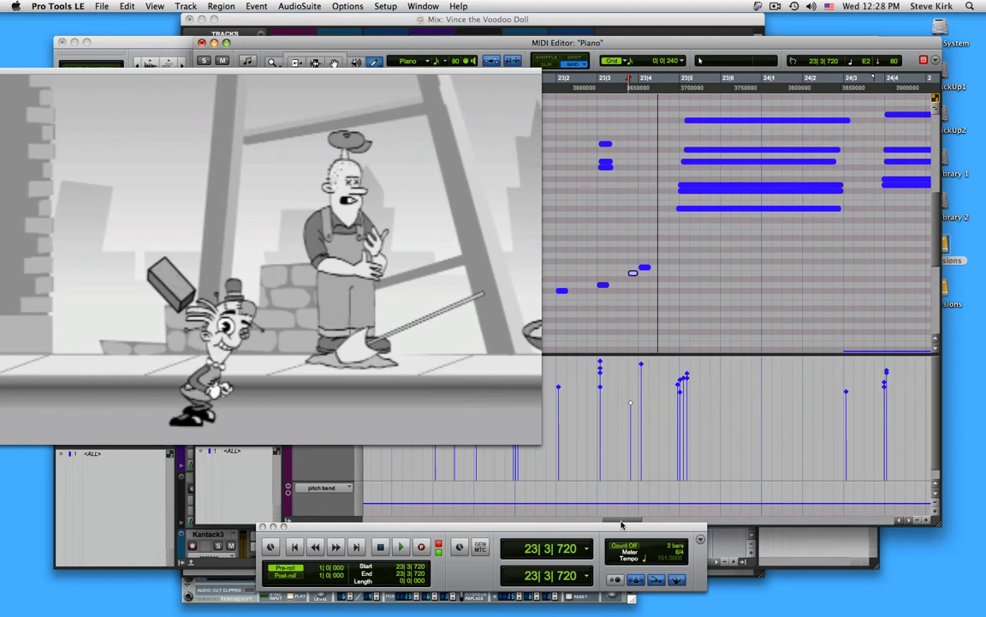
drag(625, 528, 626, 539)
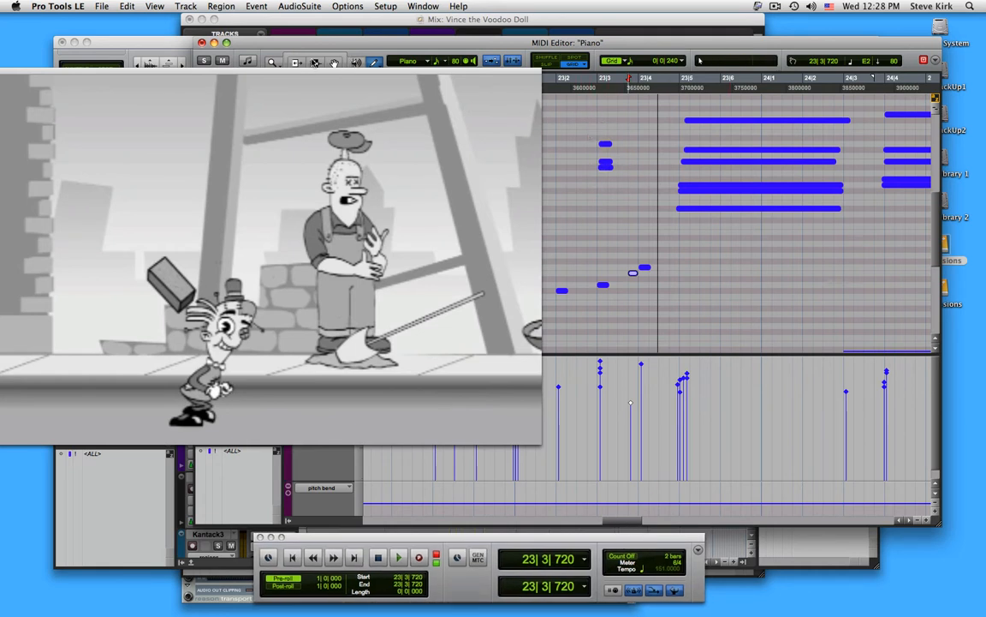
With the Grabber tool, check the video frames against the Piano notes at successive positions from 23|3|042 to 23|4|793
click(334, 62)
click(606, 146)
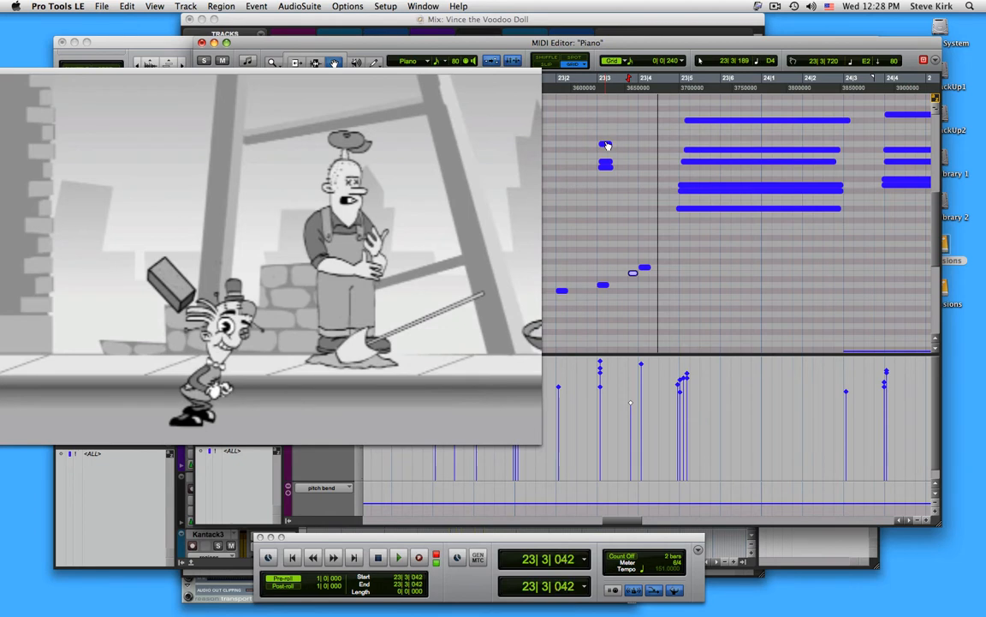
click(606, 145)
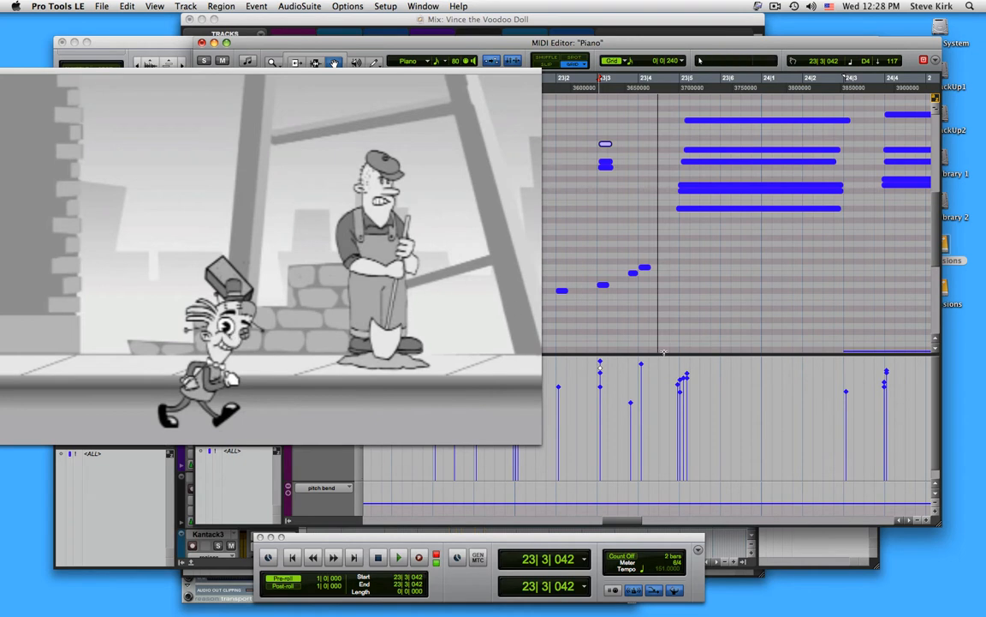
click(659, 179)
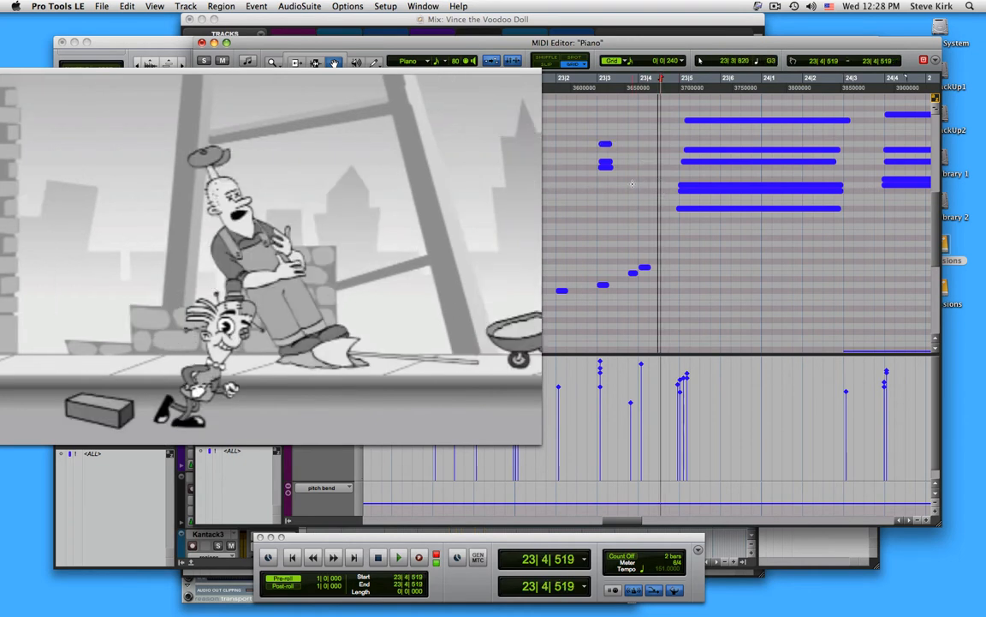
click(627, 185)
click(640, 188)
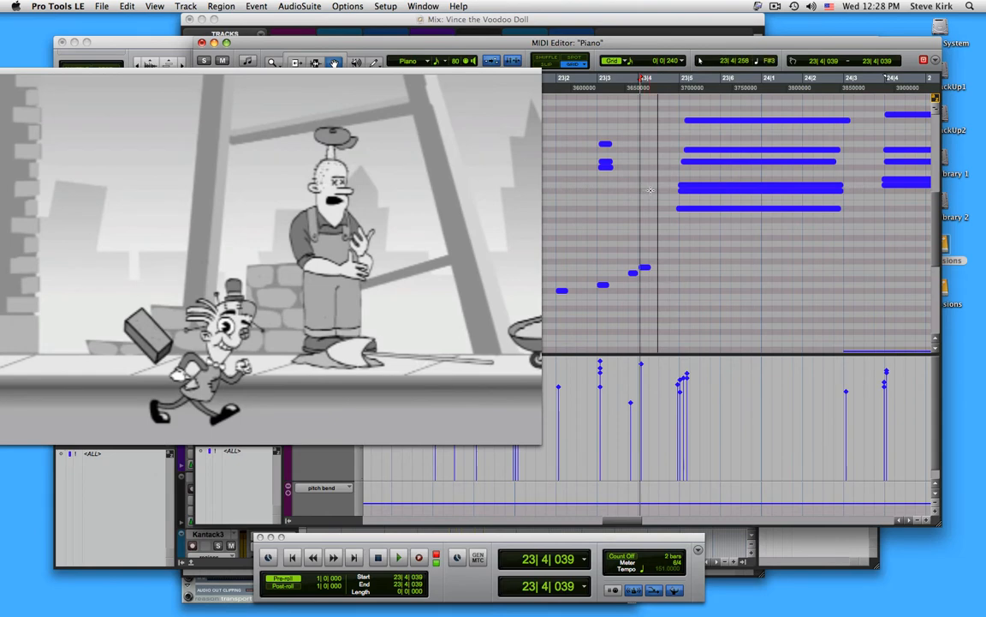
click(652, 191)
click(670, 205)
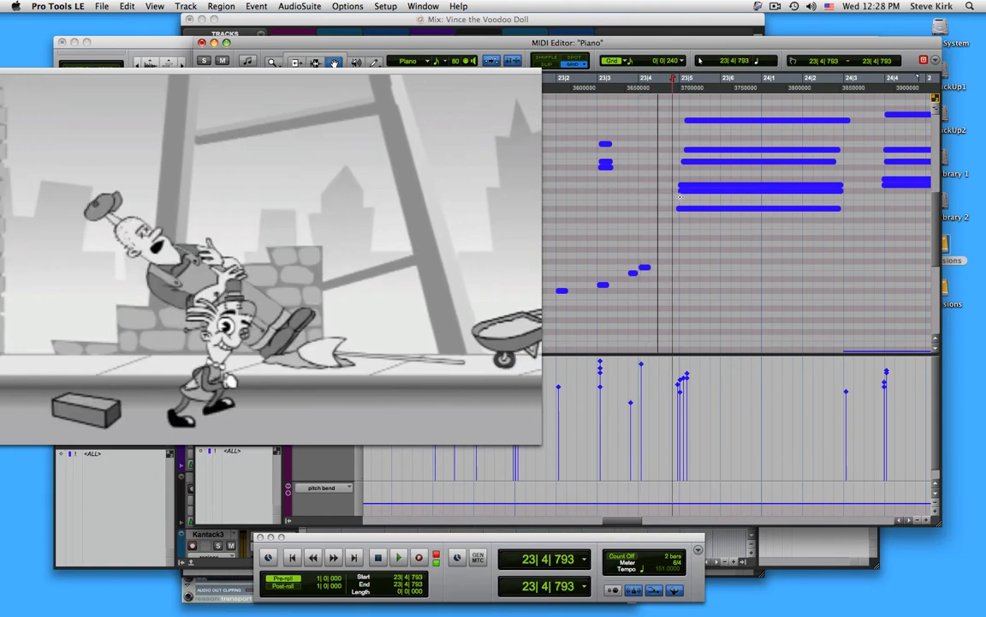
Check the video frames at successive positions from 23|6|630 onward, ending with the playback cursor at 24|3|576
click(752, 234)
click(747, 235)
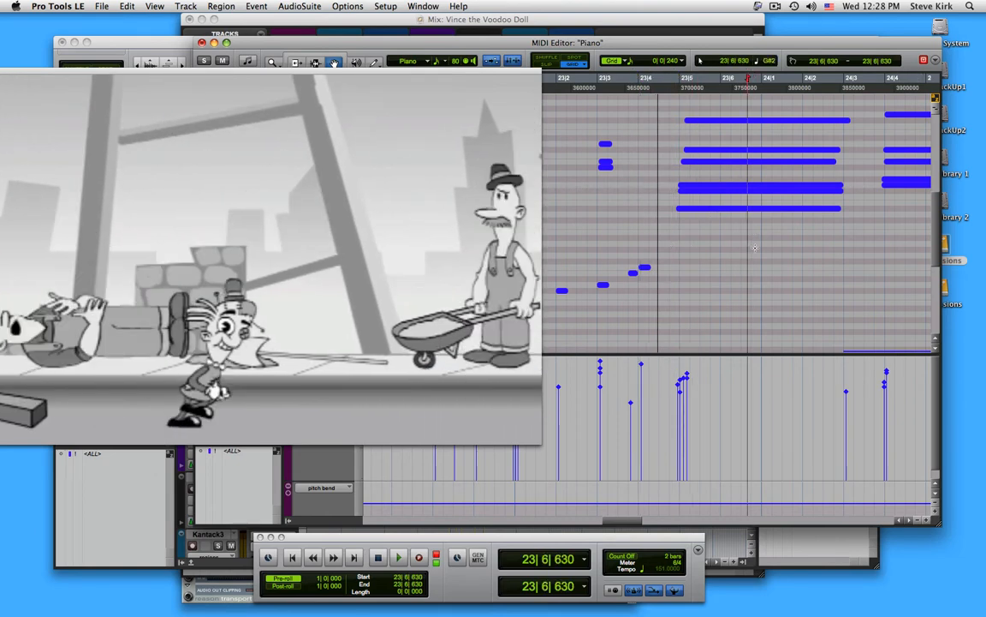
click(809, 240)
click(823, 241)
click(847, 241)
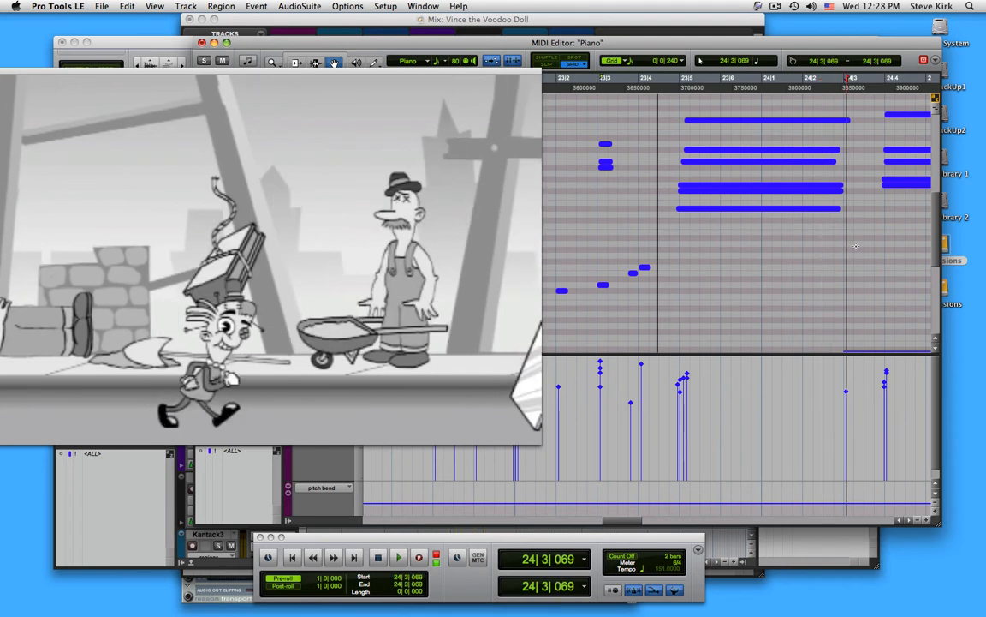
click(866, 242)
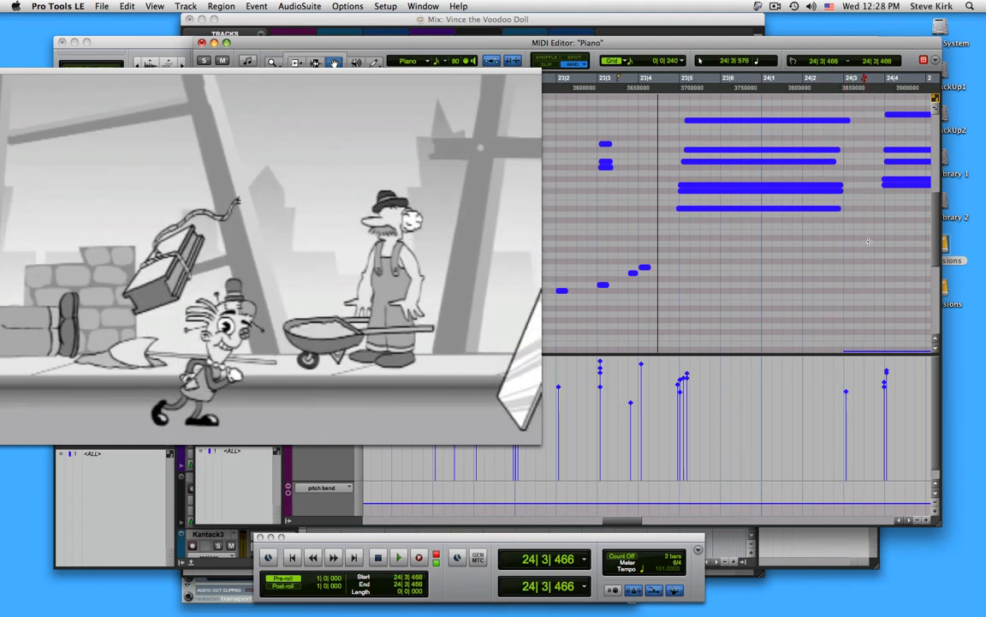
click(868, 241)
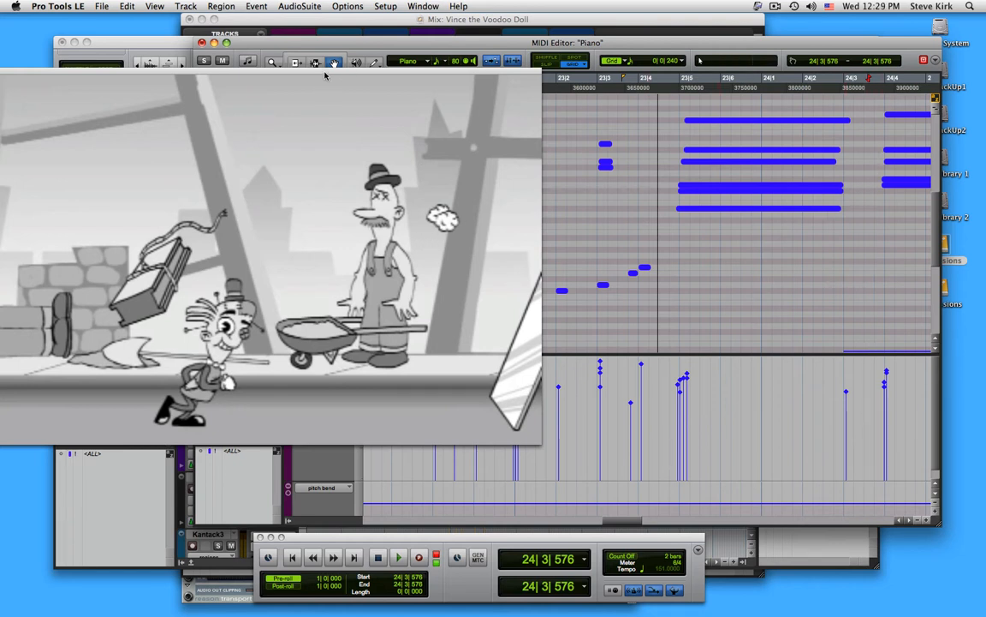
Reposition the video window to uncover the editing tools, and return the Piano MIDI Editor to bar 1
drag(326, 70, 397, 101)
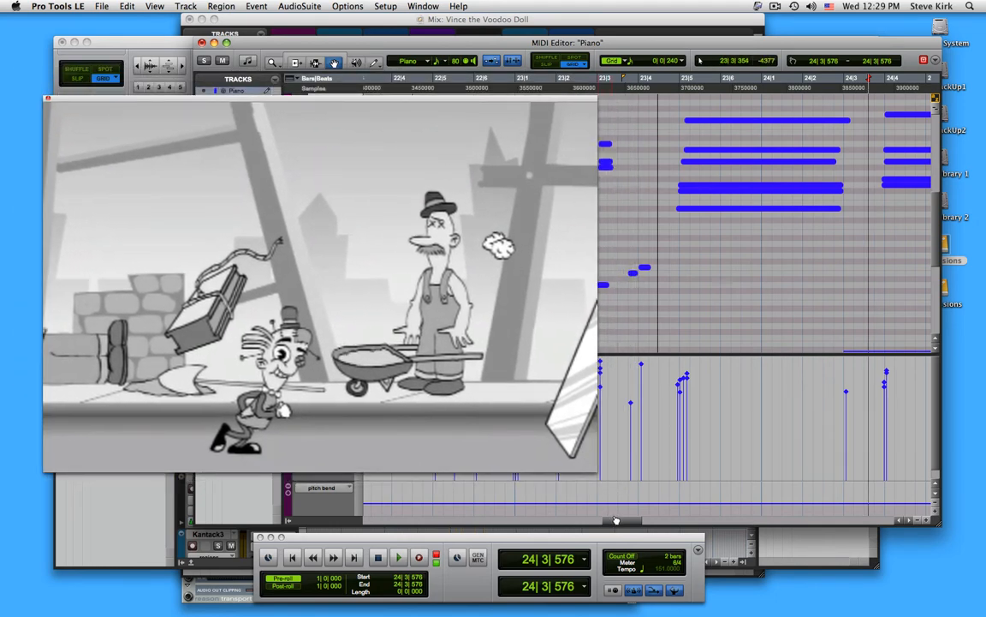
drag(618, 520, 297, 522)
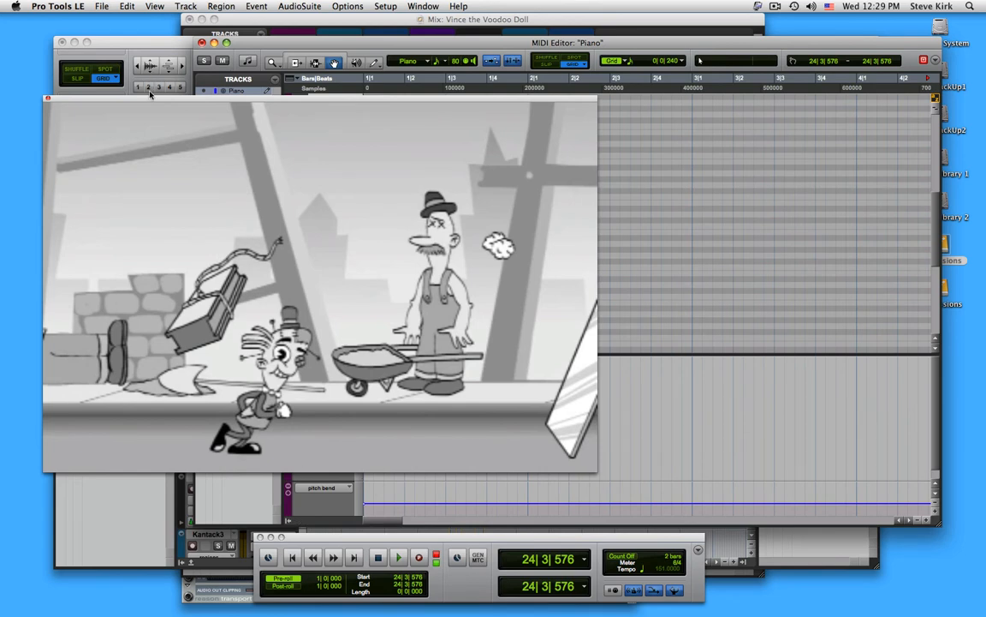
drag(146, 101, 164, 113)
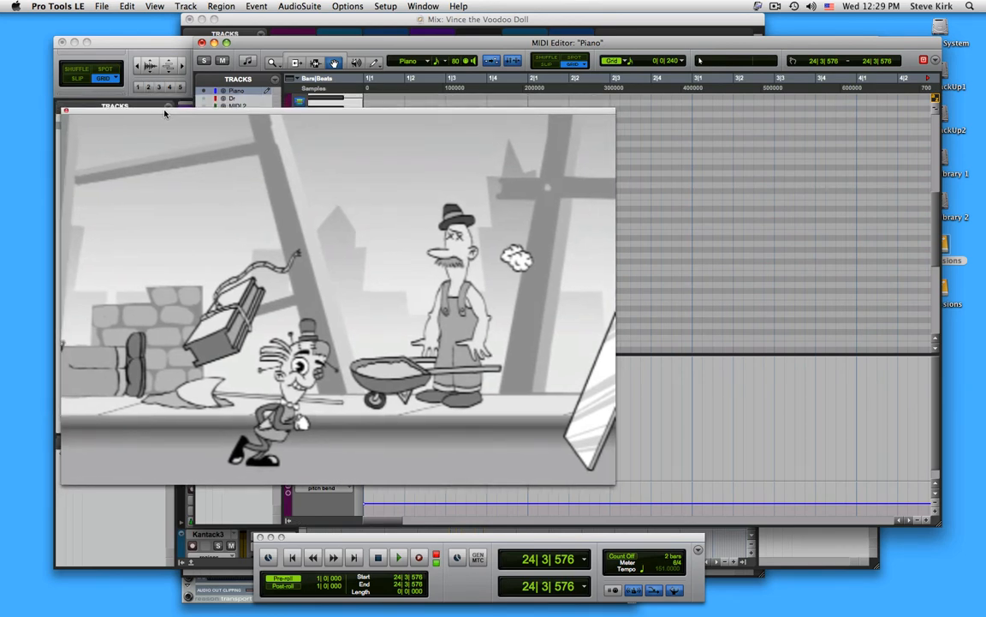
drag(249, 47, 218, 40)
drag(84, 113, 85, 135)
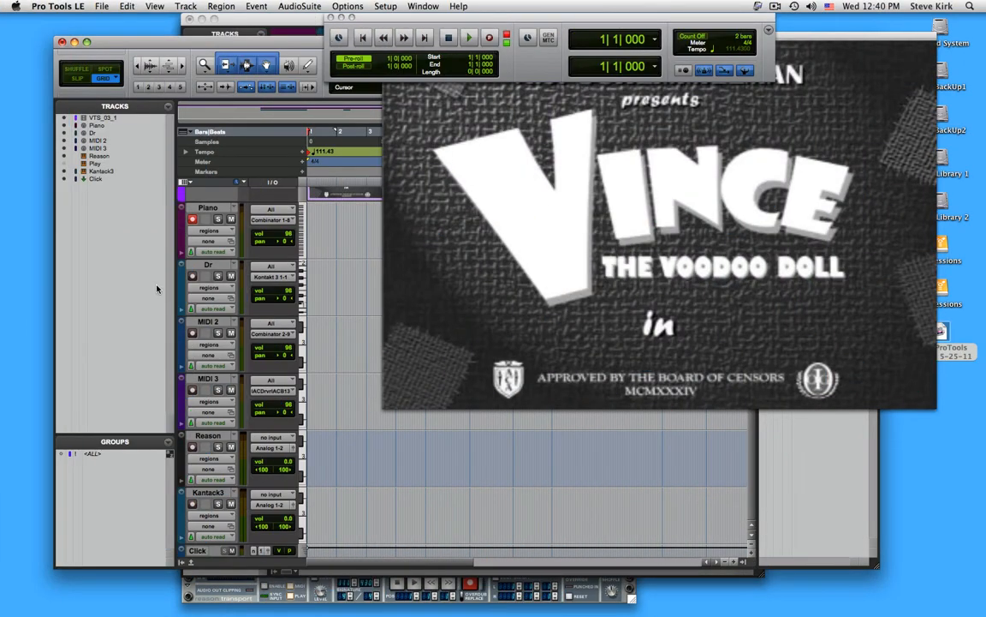
Create one new mono audio track and name it Gtr
key(super+shift+n)
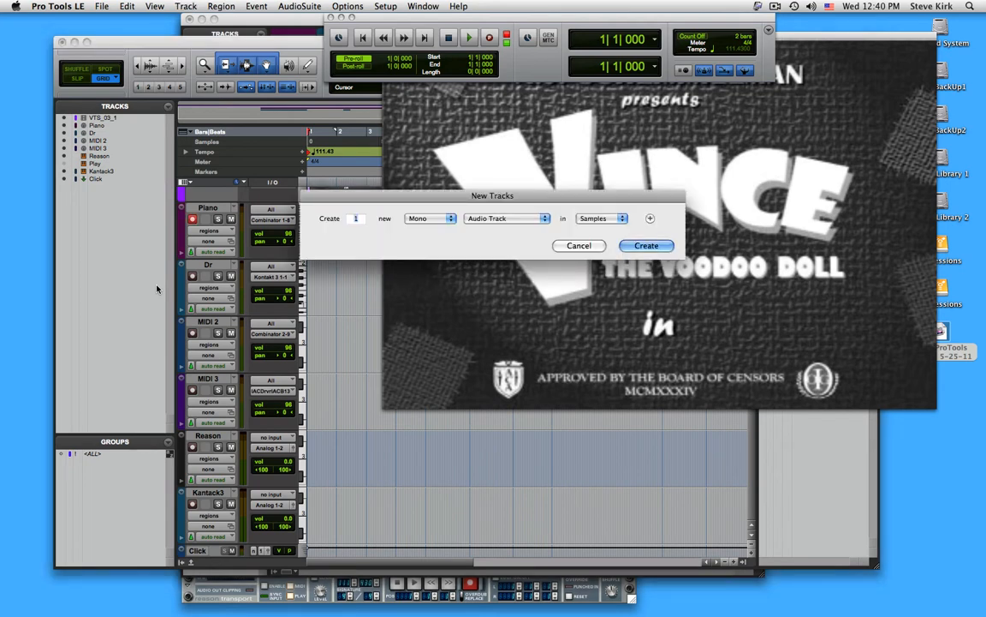
key(Return)
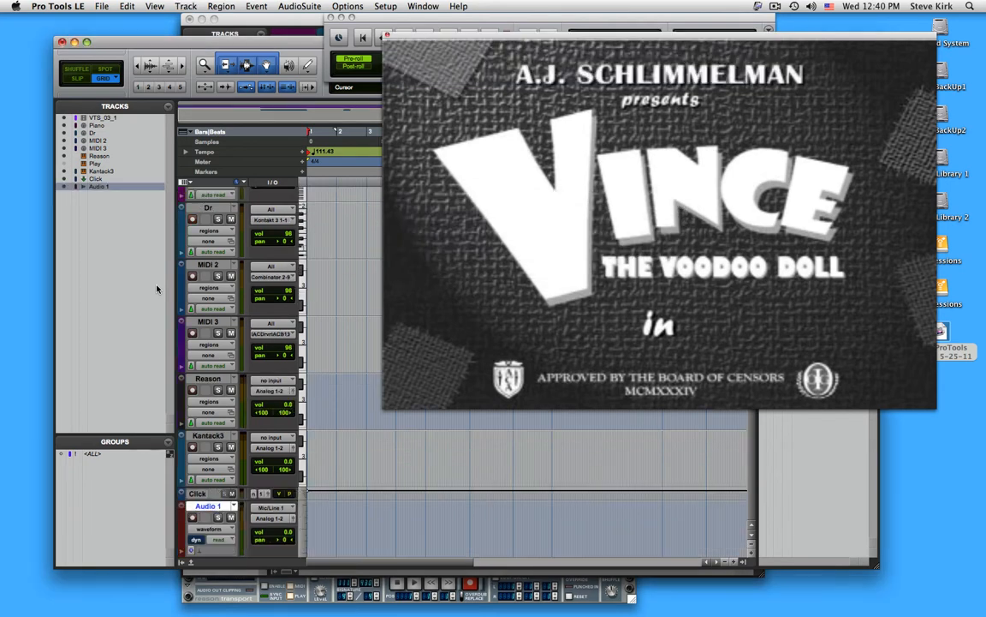
double_click(216, 507)
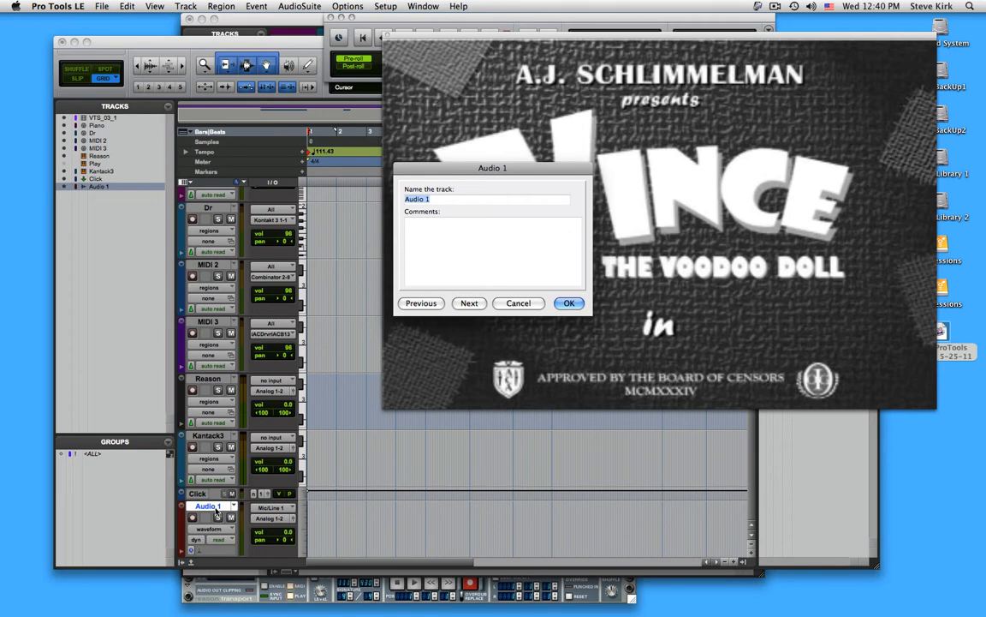
text(Gtr)
key(Return)
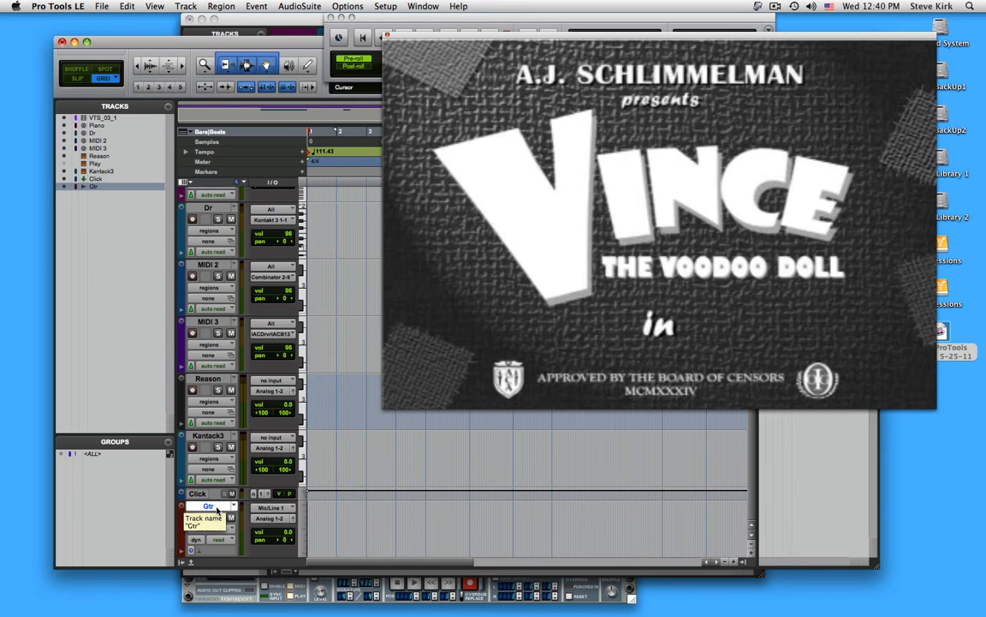
Record guitar on the Gtr track from the beginning, and record another take starting at 2|4|720
key(space)
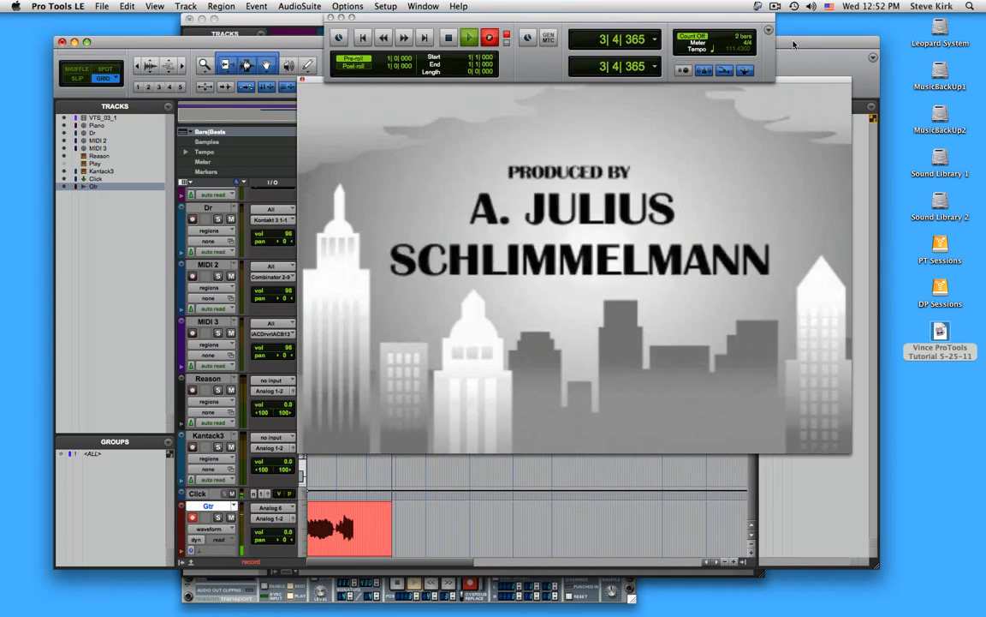
key(space)
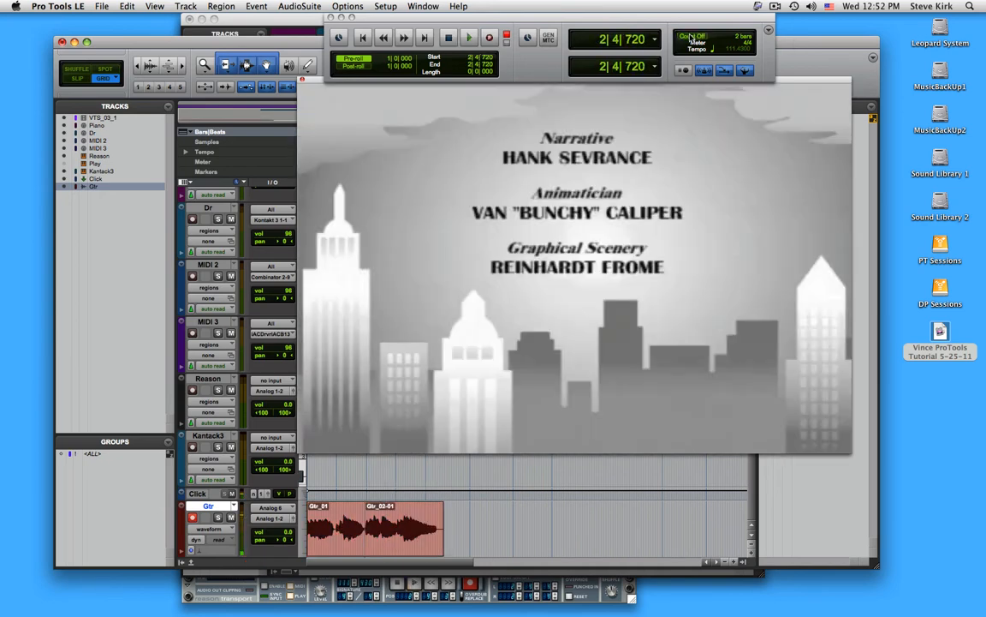
key(super+space)
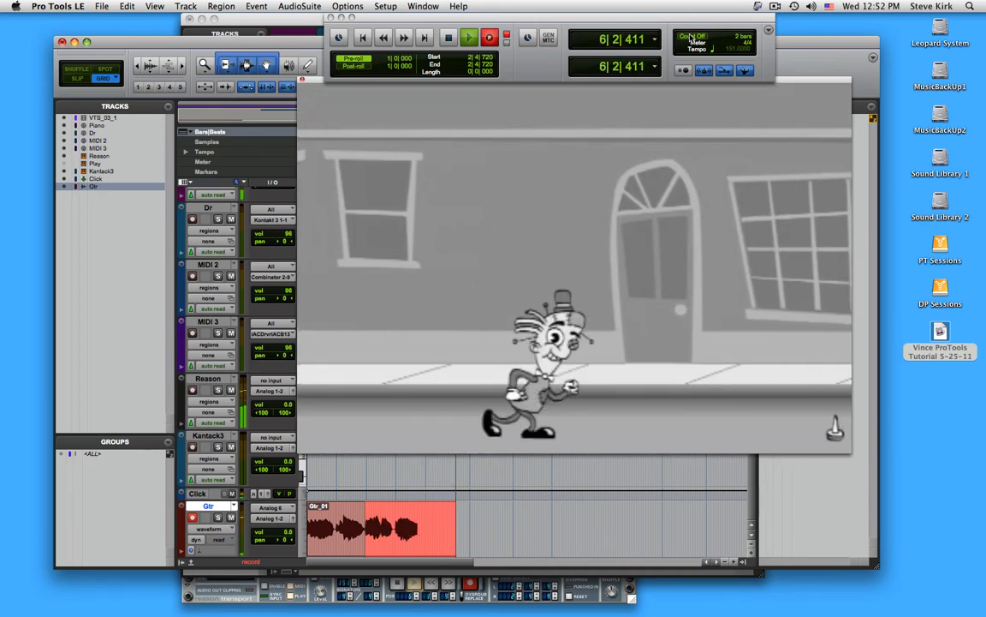
key(space)
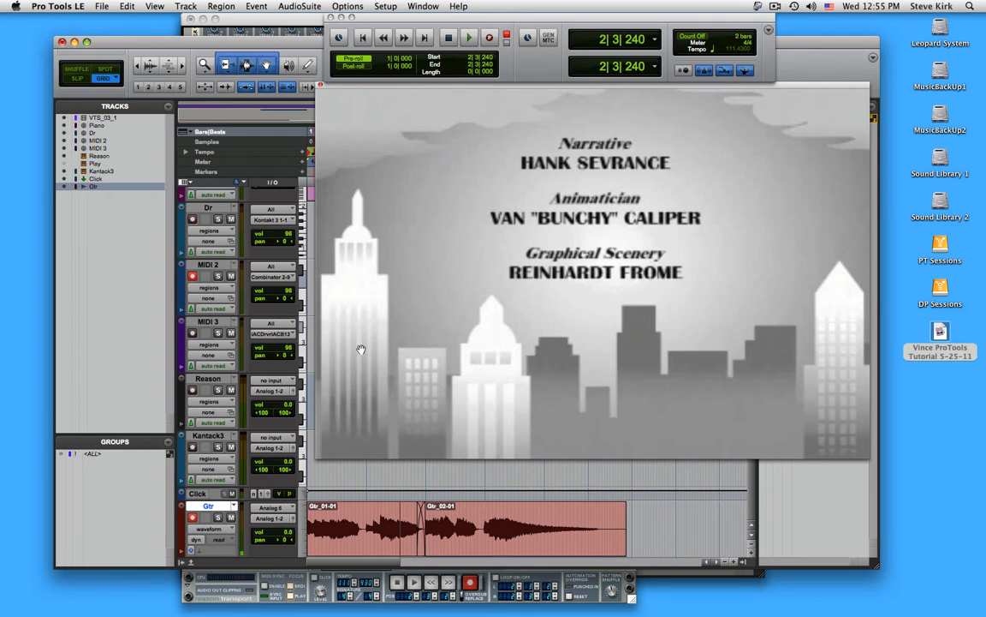
Switch to Reason, load the Trumpet Solo Echo.cmb patch from the Brass folder and show the devices inside its Combinator
click(325, 582)
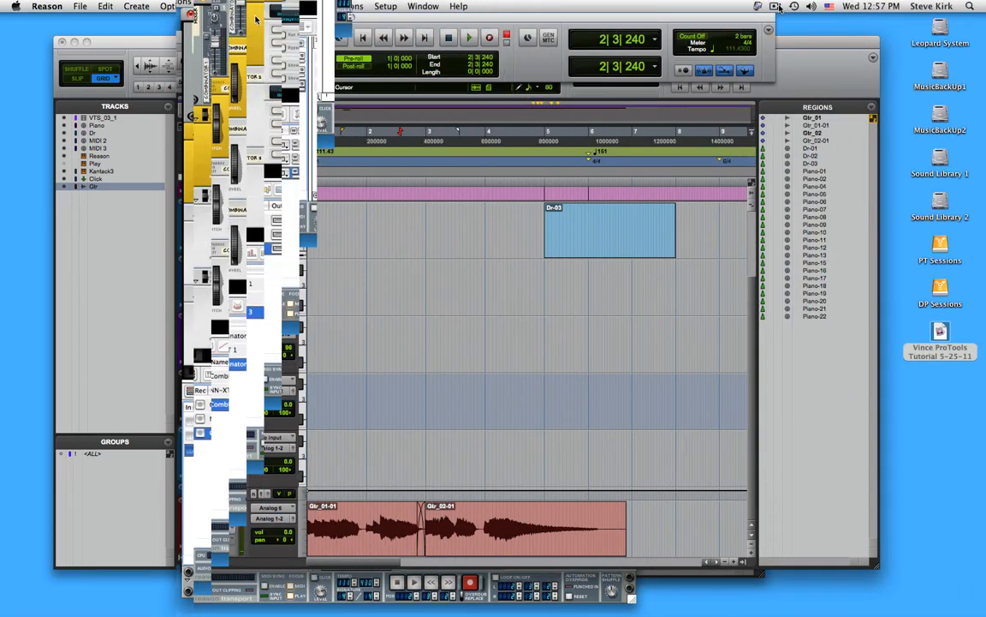
click(776, 7)
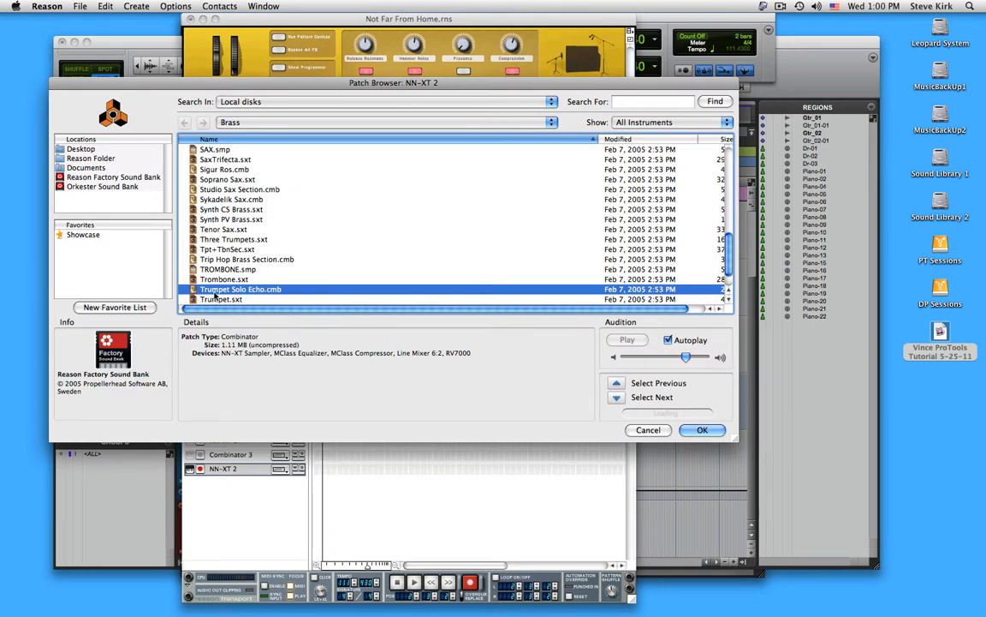
click(702, 431)
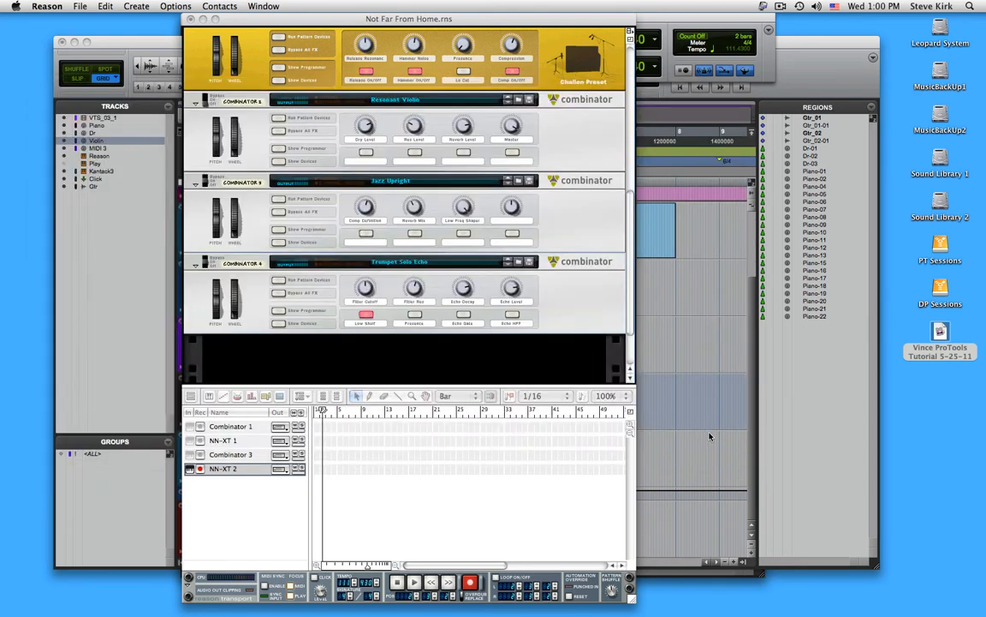
click(279, 324)
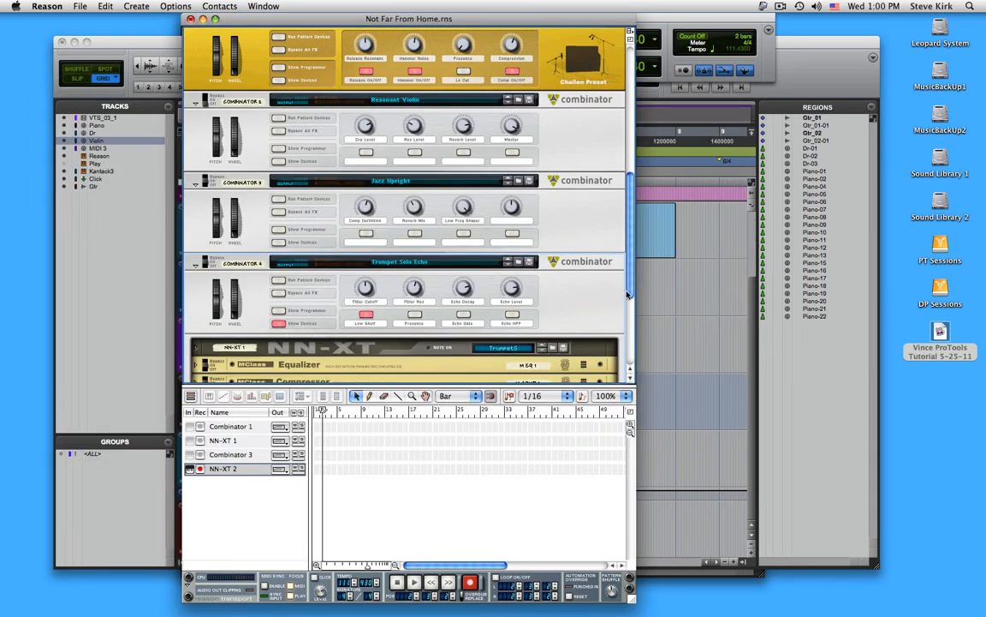
scroll(565, 271, down, 5)
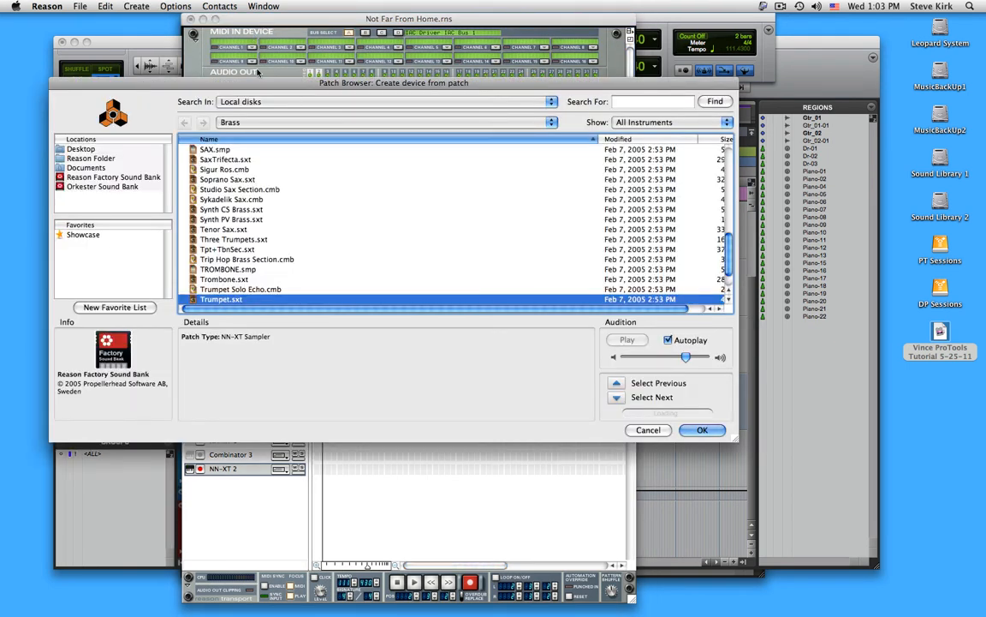
Create an NN-XT sampler from the Alto Sax.sxt patch in the Brass folder, and switch back to Pro Tools
click(293, 126)
click(282, 134)
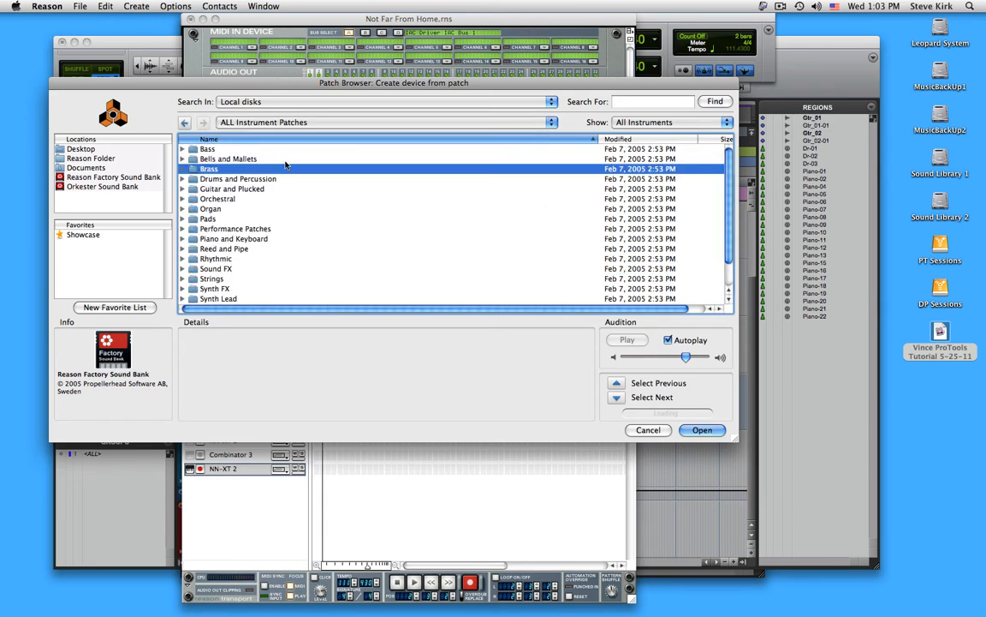
double_click(193, 169)
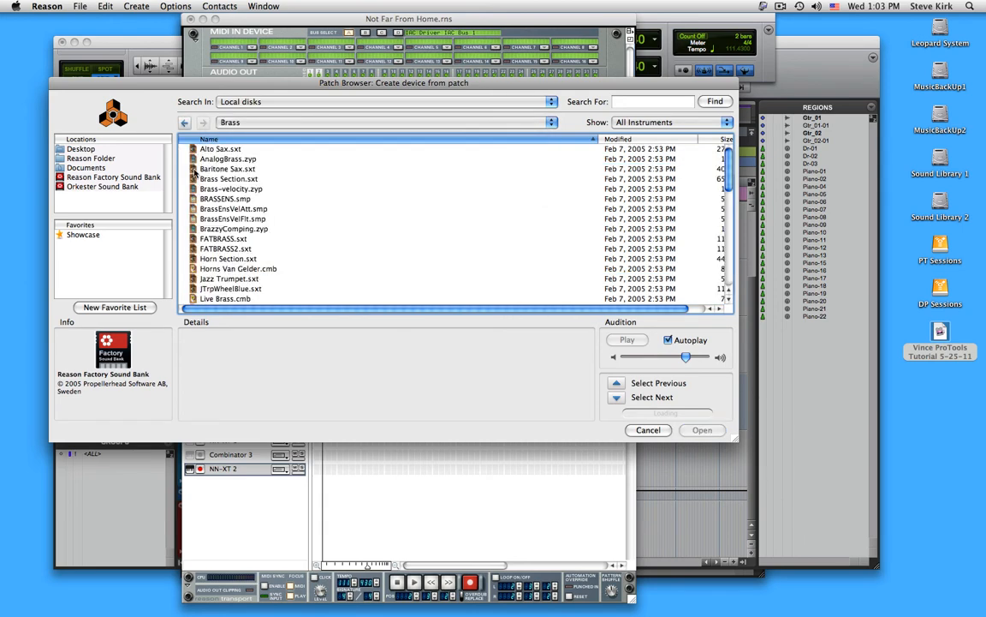
click(227, 149)
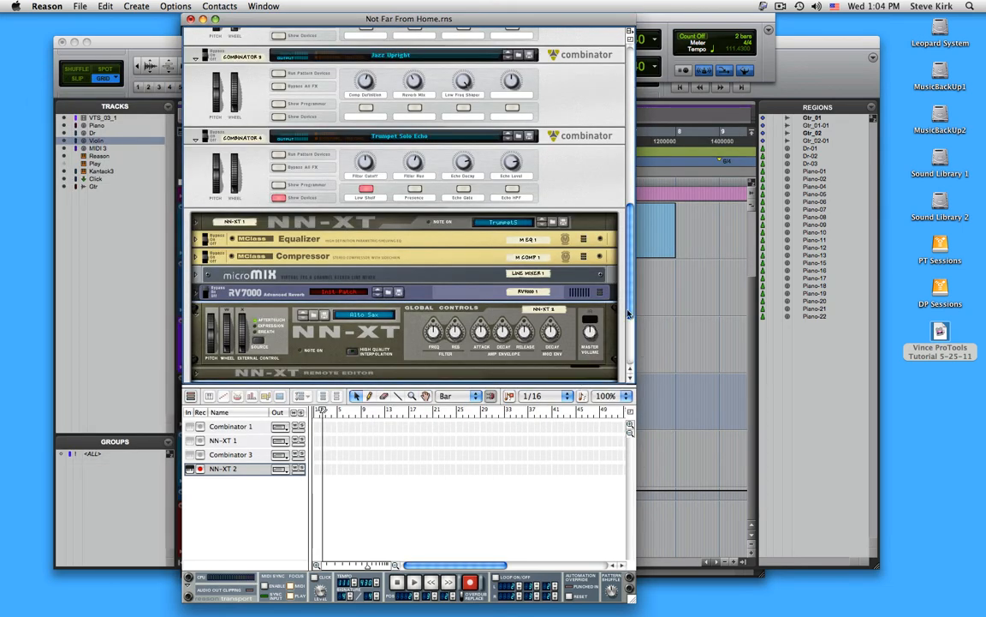
drag(628, 314, 628, 339)
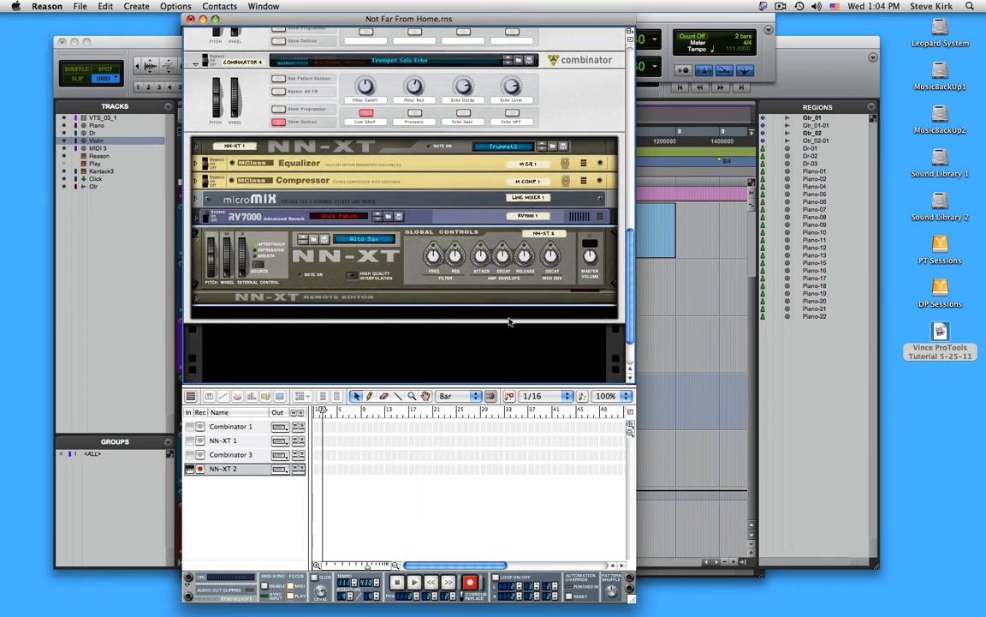
click(325, 281)
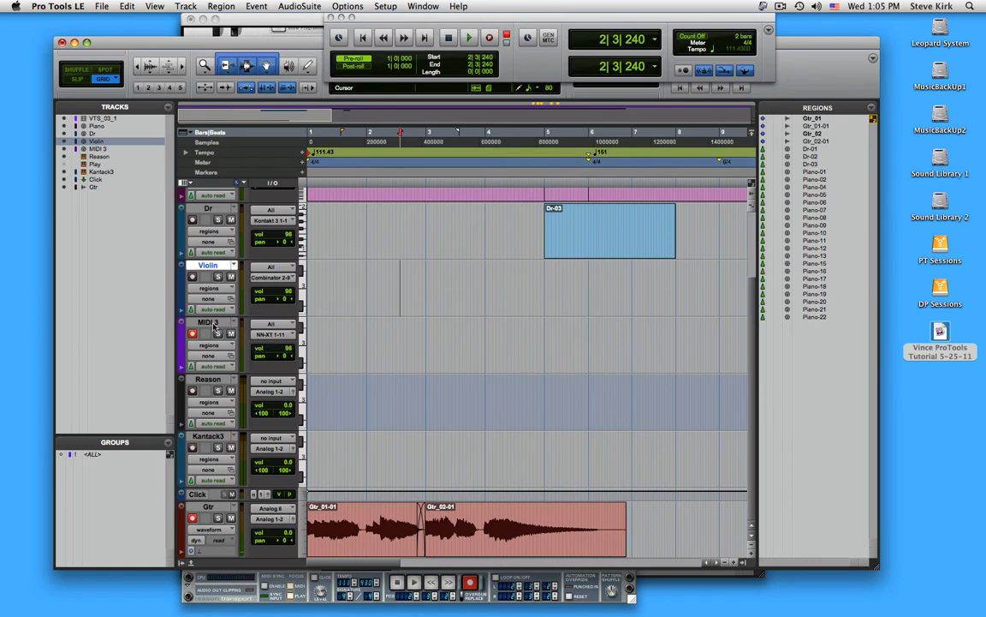
Rename the MIDI 3 track as Trp
double_click(211, 323)
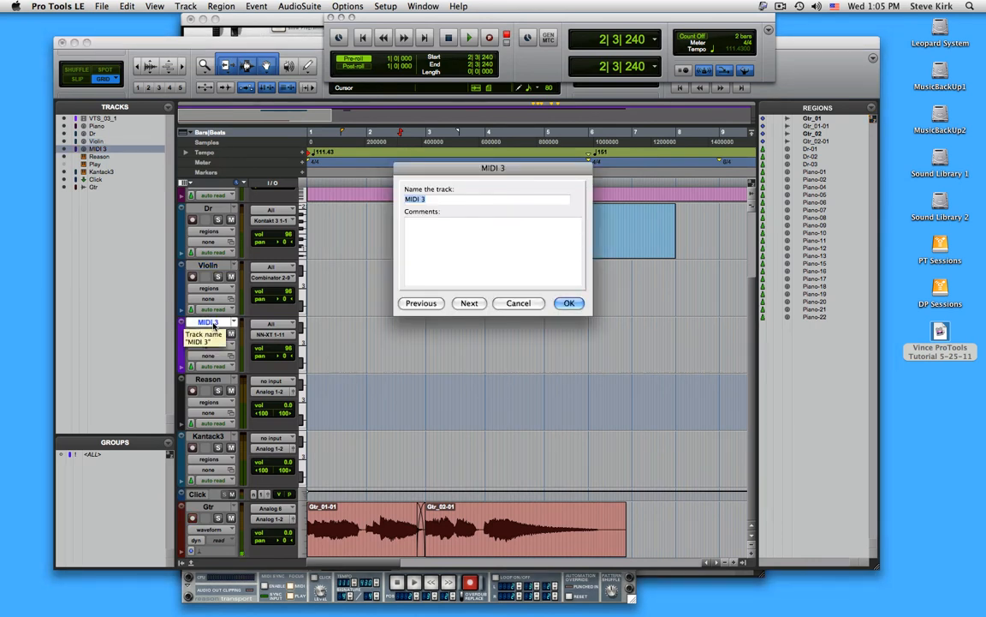
text(Tr)
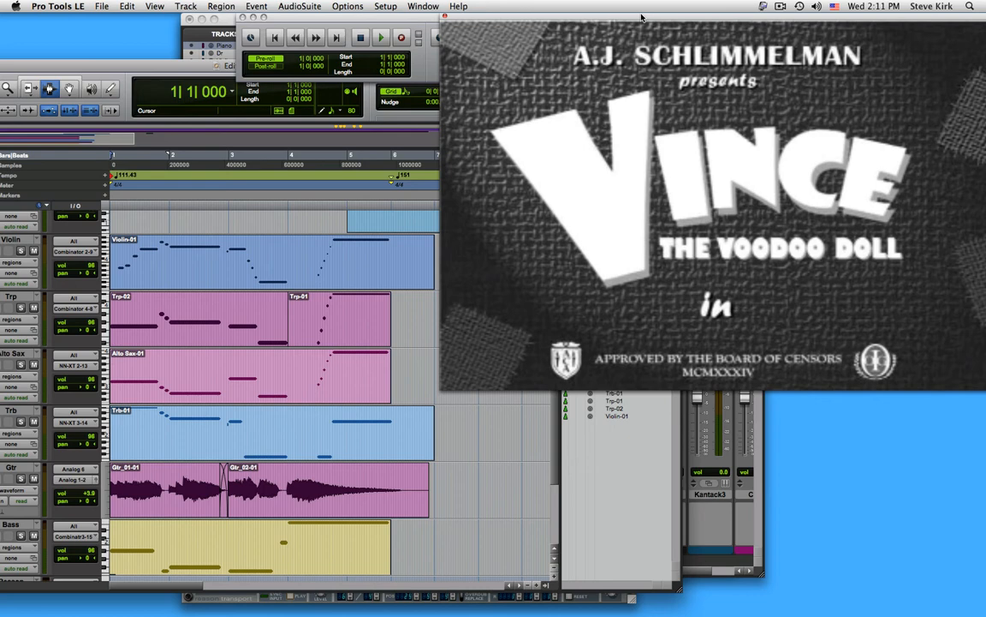
Play the arrangement against the cartoon from bar 1 into bar 7
key(space)
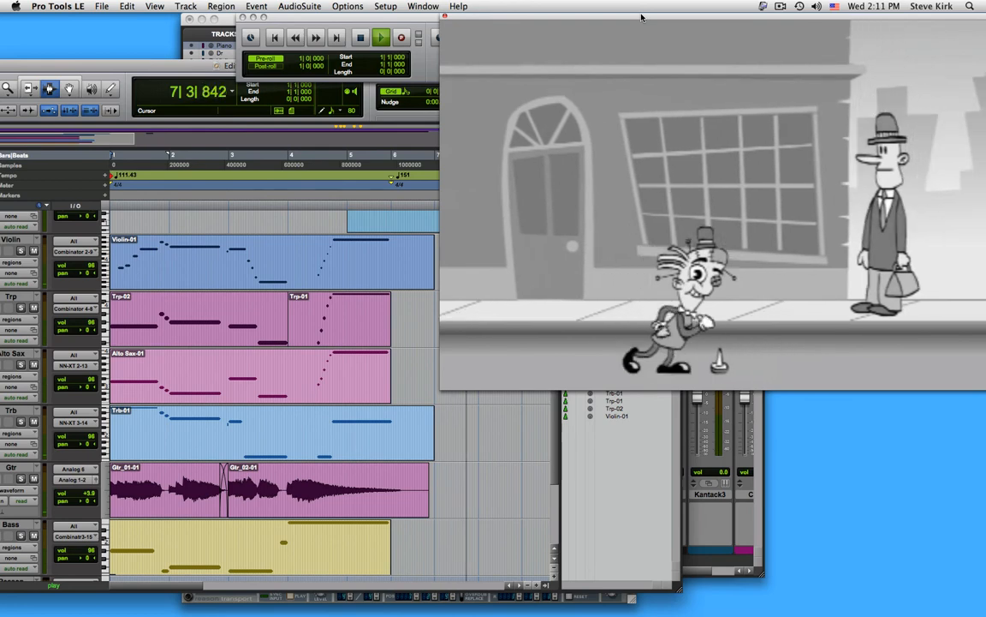
key(space)
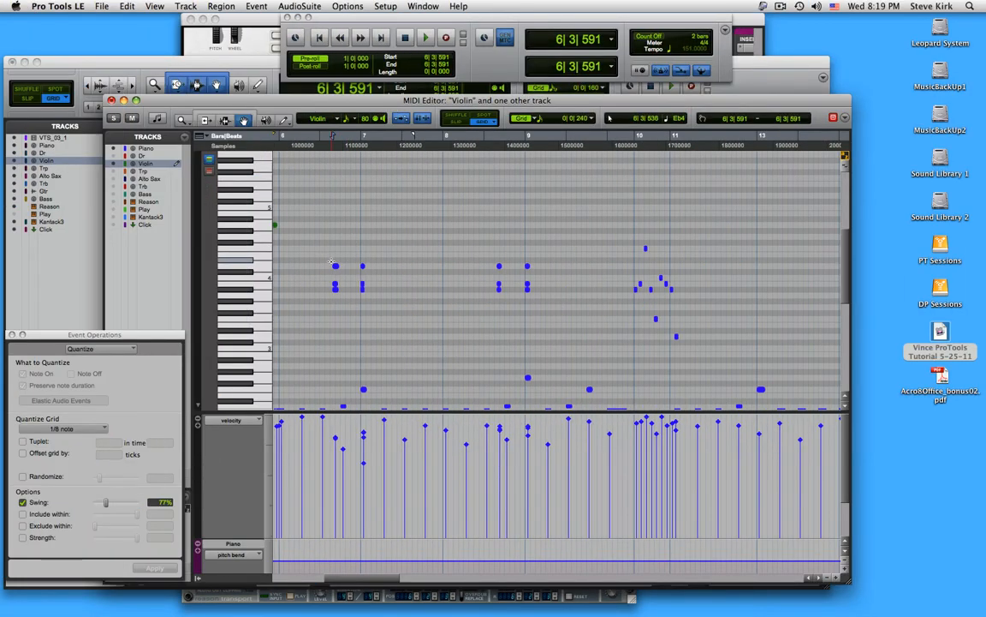
Play the piano chord hits in the MIDI editor from 6|3|316
click(326, 262)
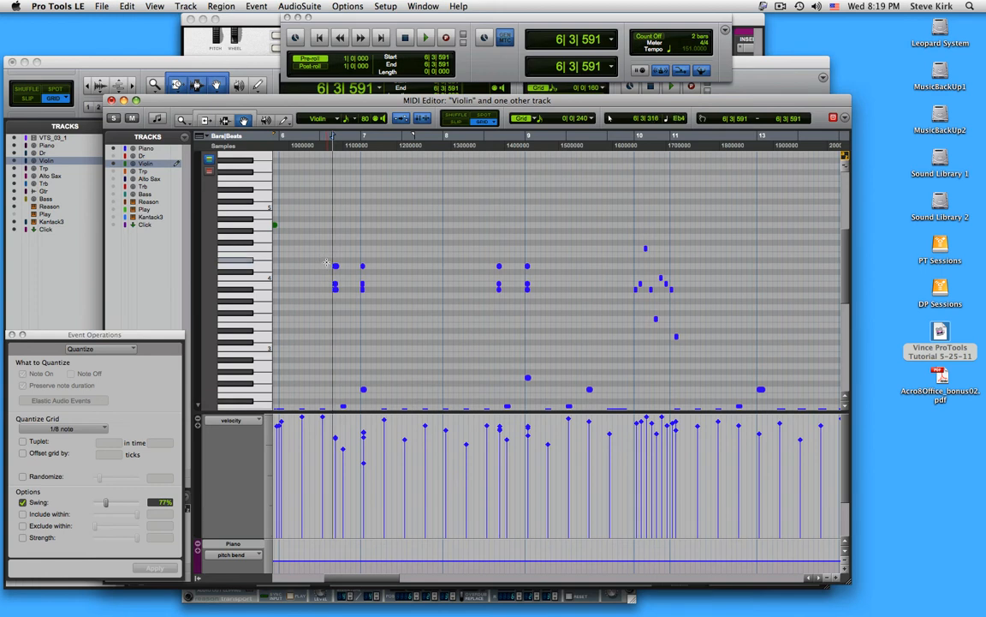
key(space)
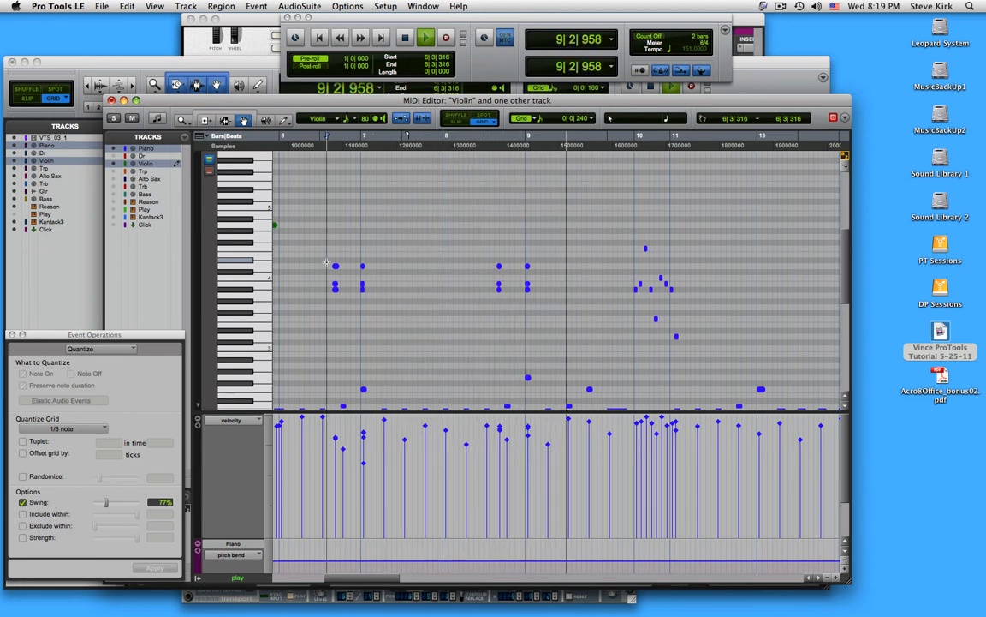
key(space)
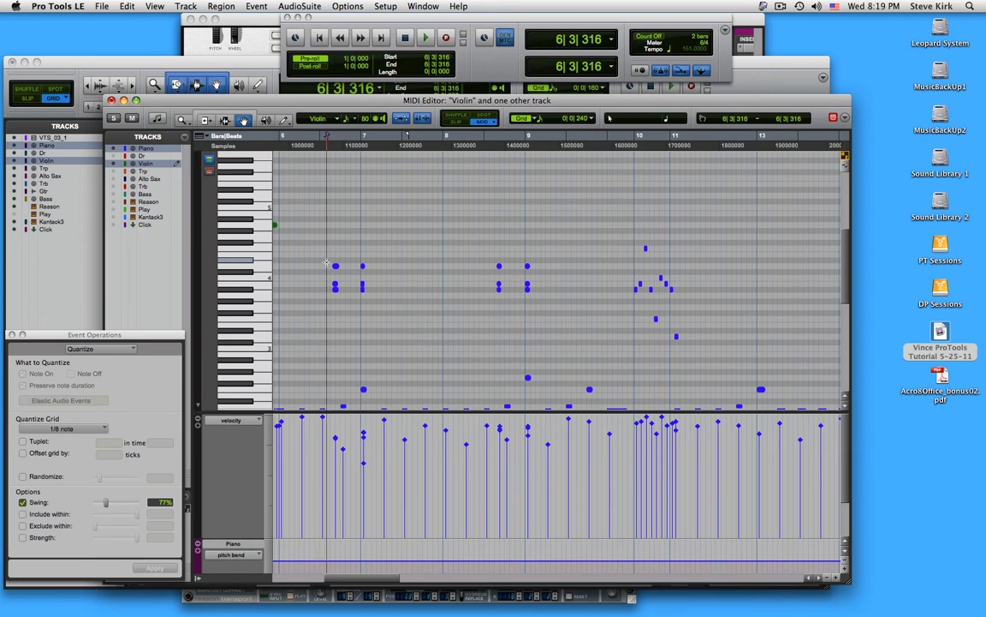
Copy the top notes of the four piano chords between bars 6 and 9 into the Violin track
click(336, 265)
drag(336, 265, 545, 270)
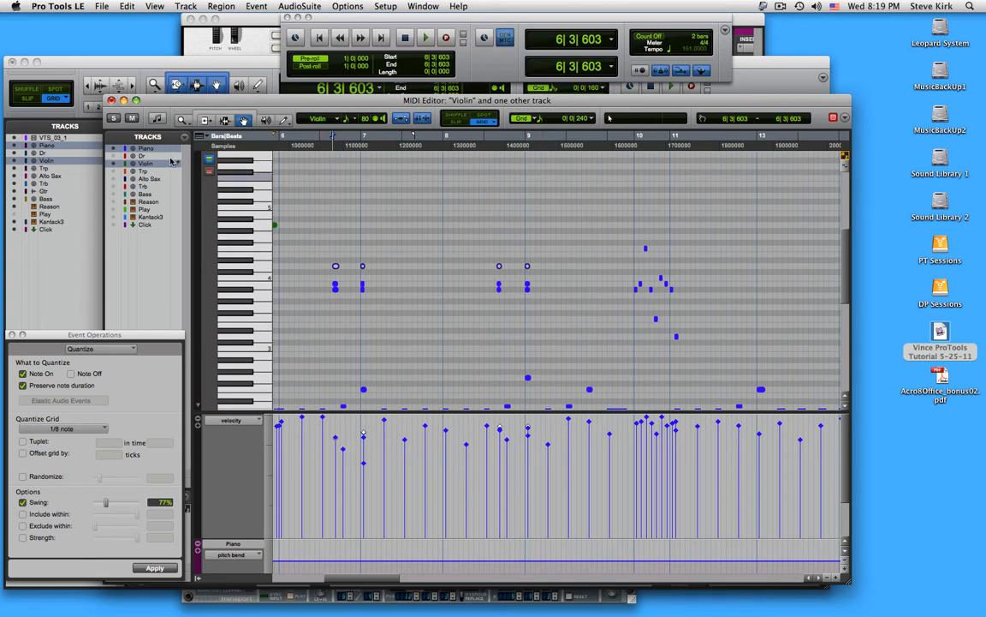
click(332, 267)
key(super+v)
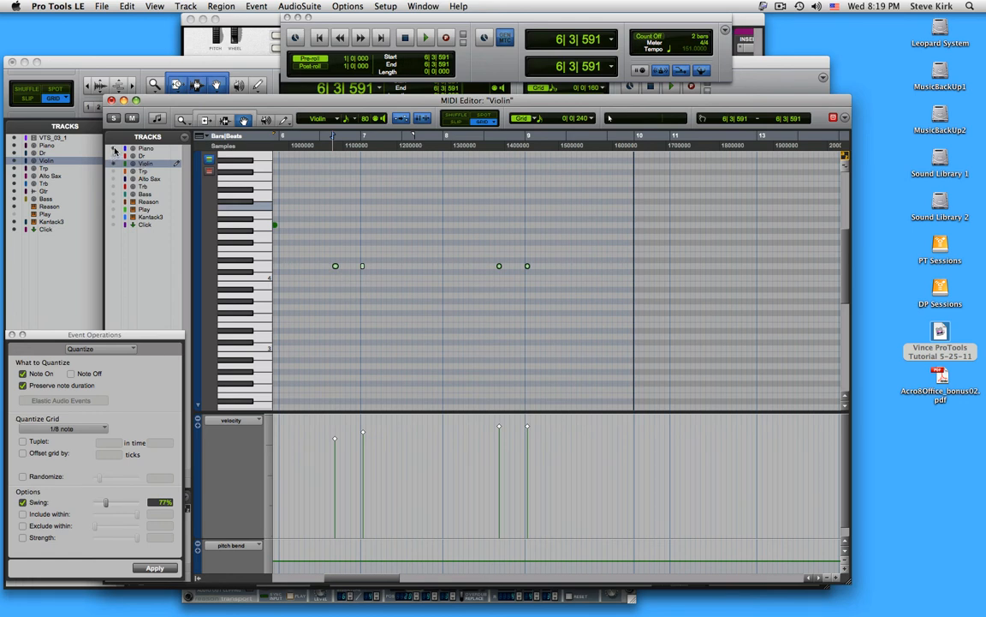
Show only the Piano track in the MIDI editor and delete the top notes of its four chords
click(114, 149)
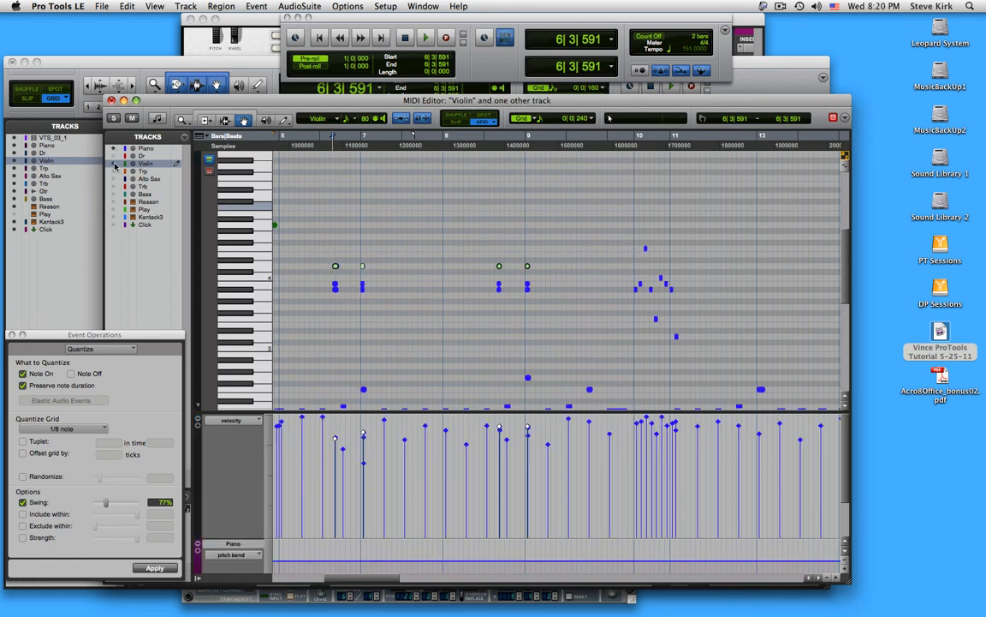
click(115, 165)
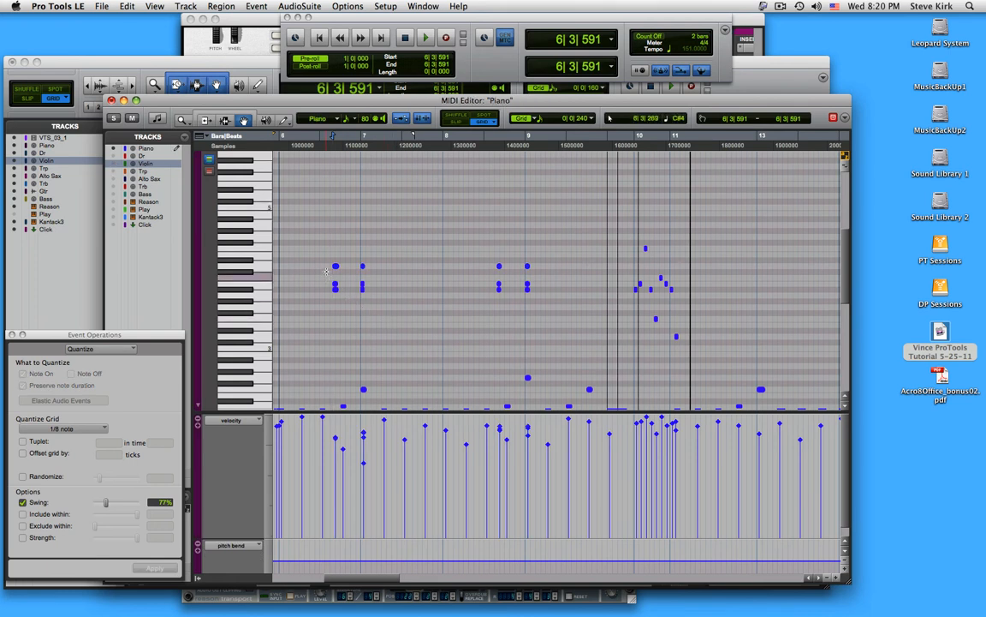
drag(326, 264, 535, 267)
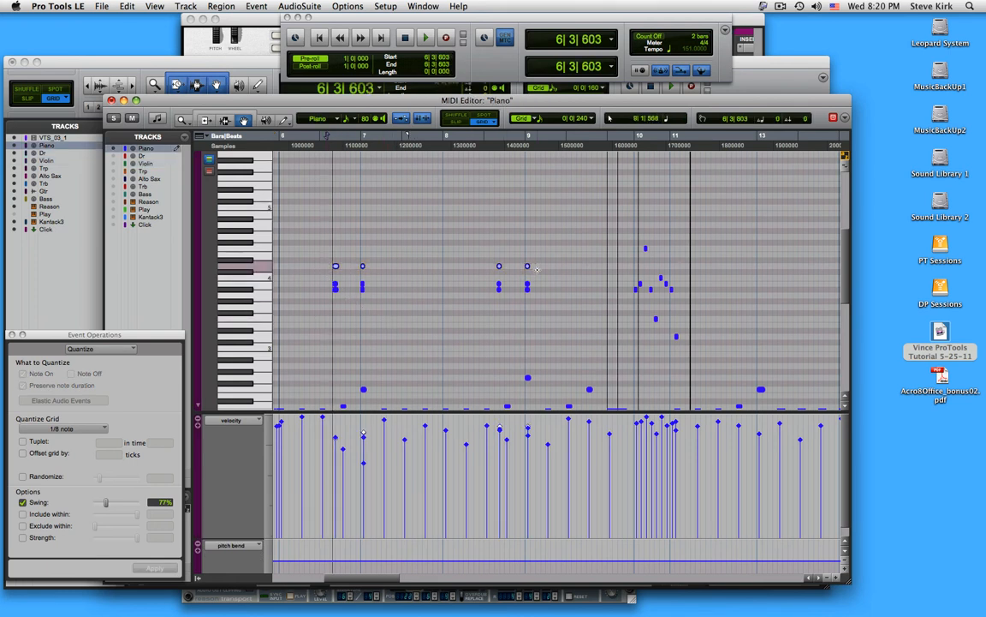
key(Delete)
Cut the upper remaining note of each of the four piano chords and paste them into the Trp track
drag(325, 279, 533, 284)
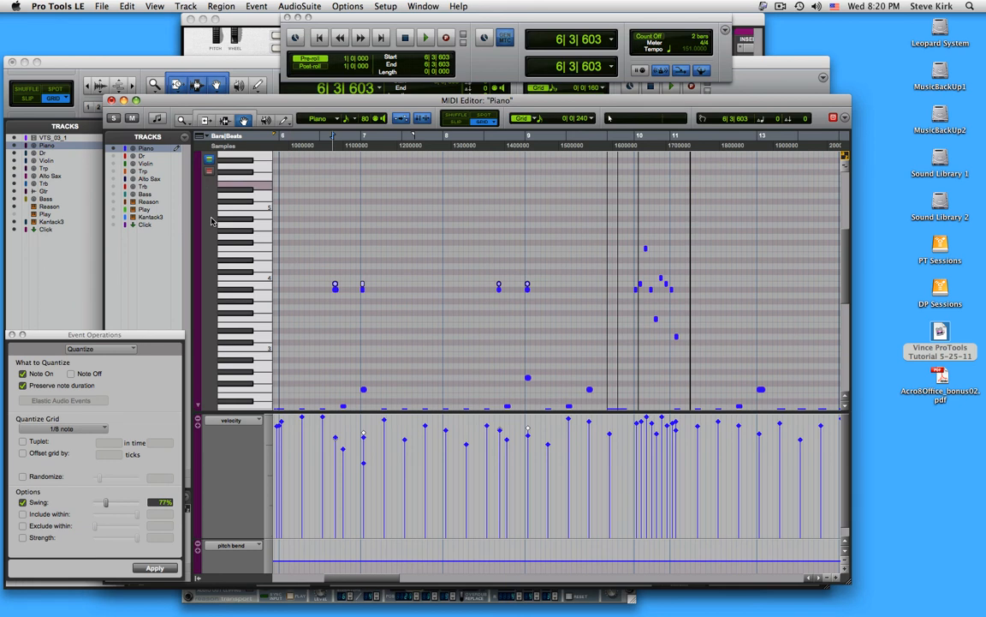
key(Delete)
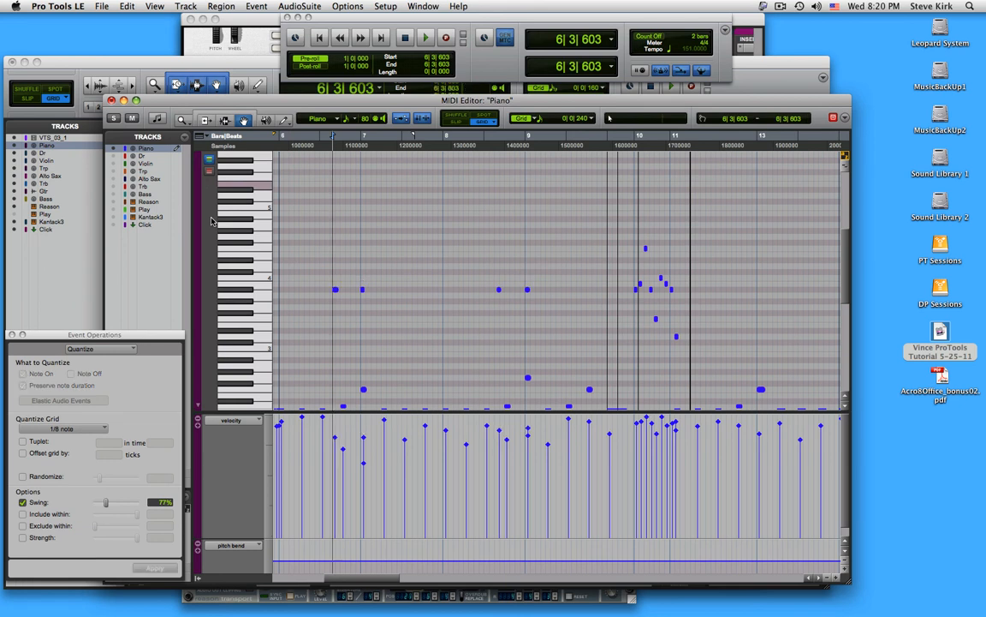
click(114, 171)
click(333, 288)
key(super+v)
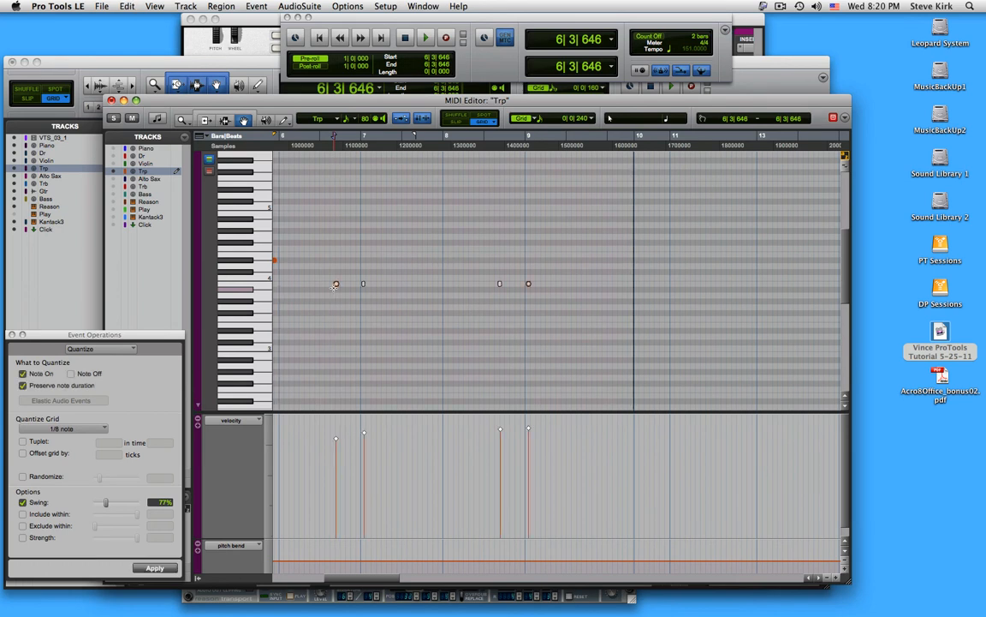
Cut the last remaining notes of the four piano chords and paste them into the Alto Sax track
click(114, 150)
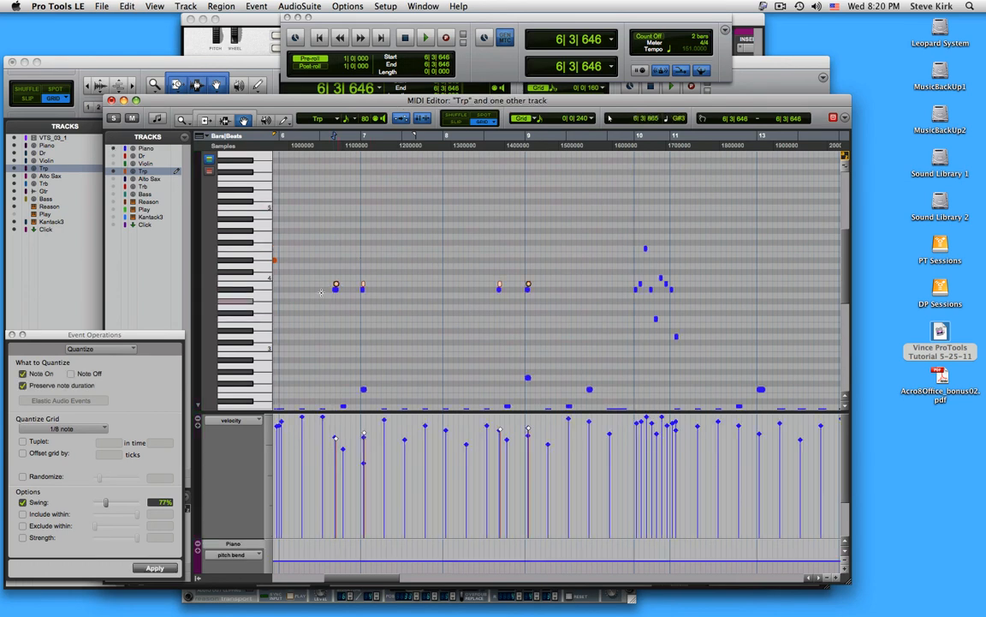
drag(374, 299, 540, 305)
click(115, 172)
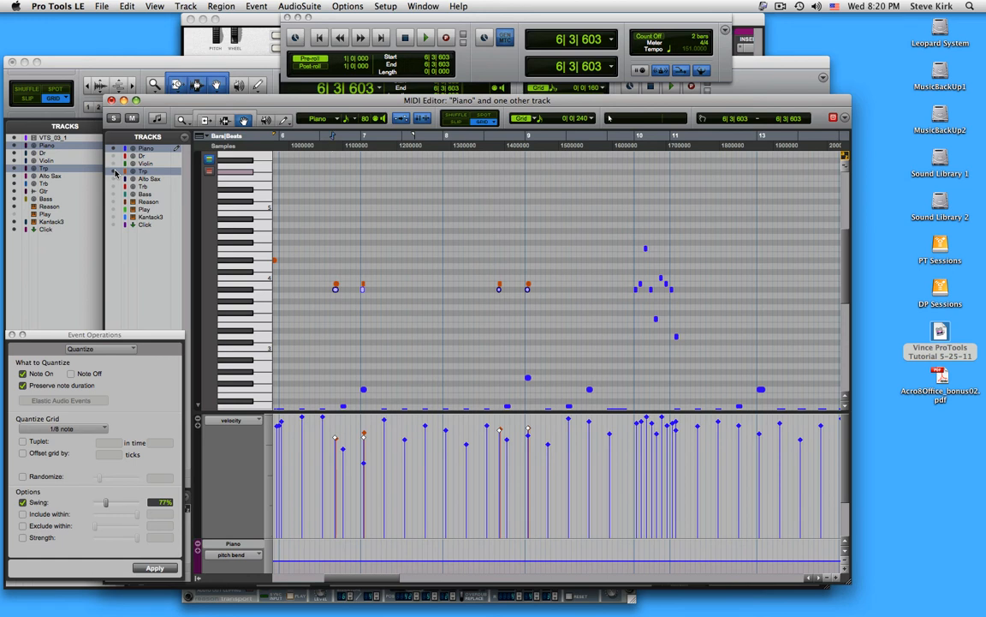
key(Delete)
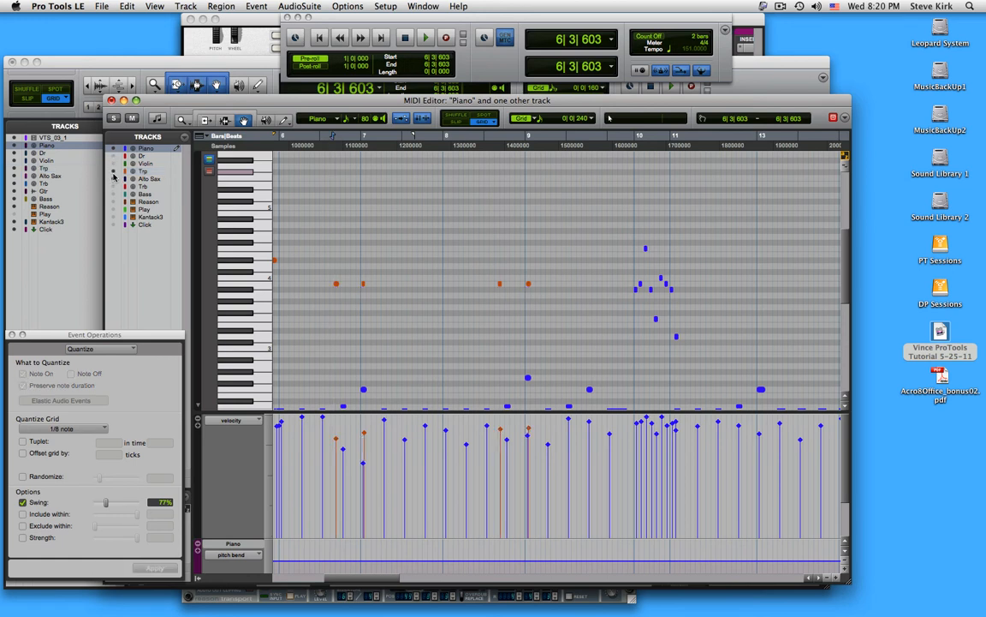
click(113, 174)
click(149, 178)
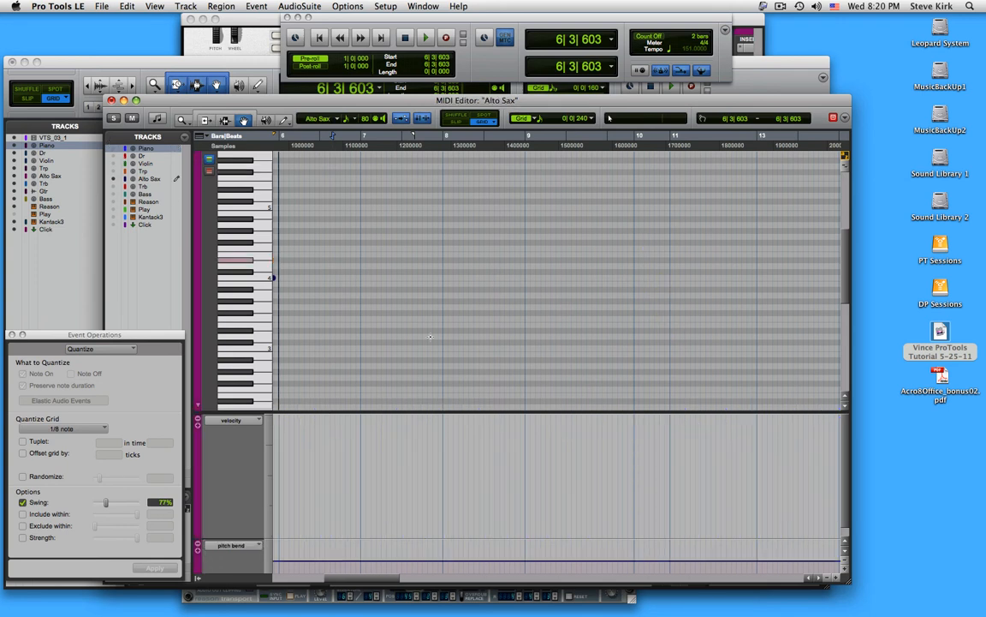
click(328, 280)
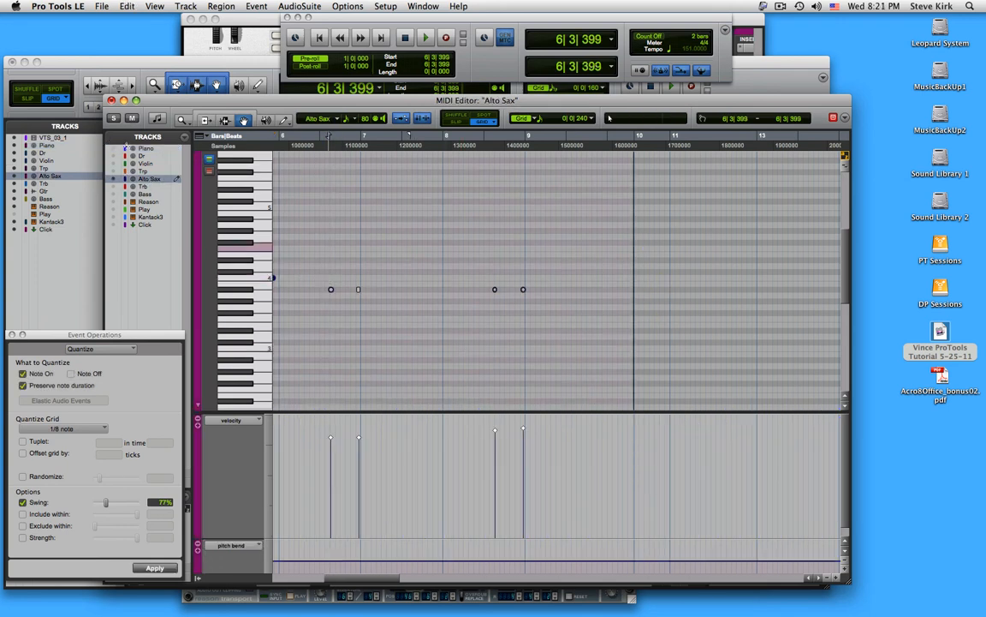
Show the Piano, Dr, Violin and Trp notes with the Alto Sax and nudge the Alto Sax hits forward towards them
drag(113, 149, 113, 171)
key(KP_Add)
key(KP_Add)
key(KP_Add)
key(KP_Add)
key(KP_Add)
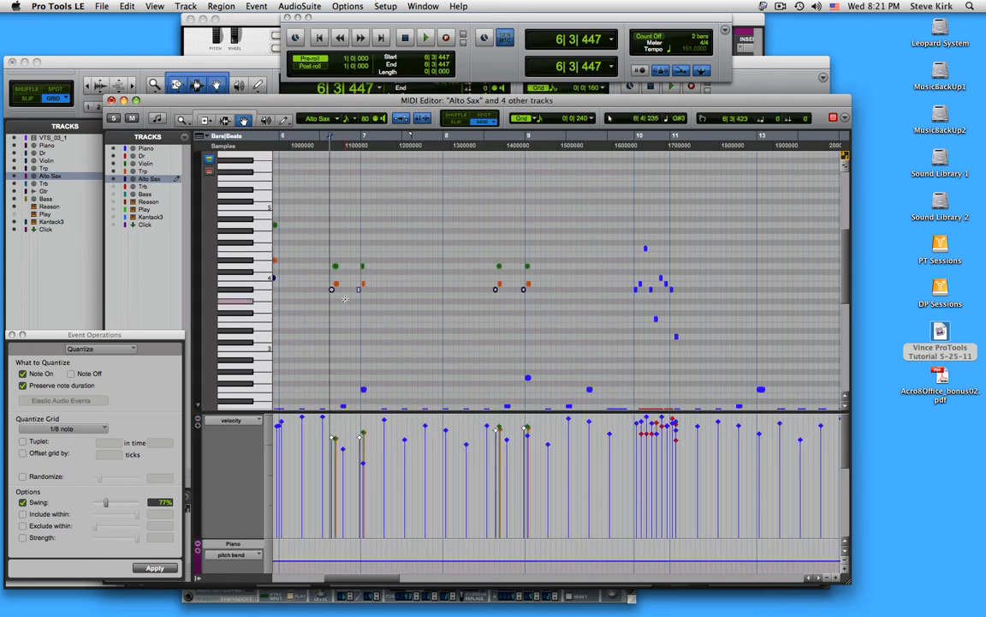
key(KP_Add)
key(KP_Add)
key(KP_Add)
key(KP_Add)
key(KP_Add)
key(KP_Add)
key(KP_Add)
key(KP_Add)
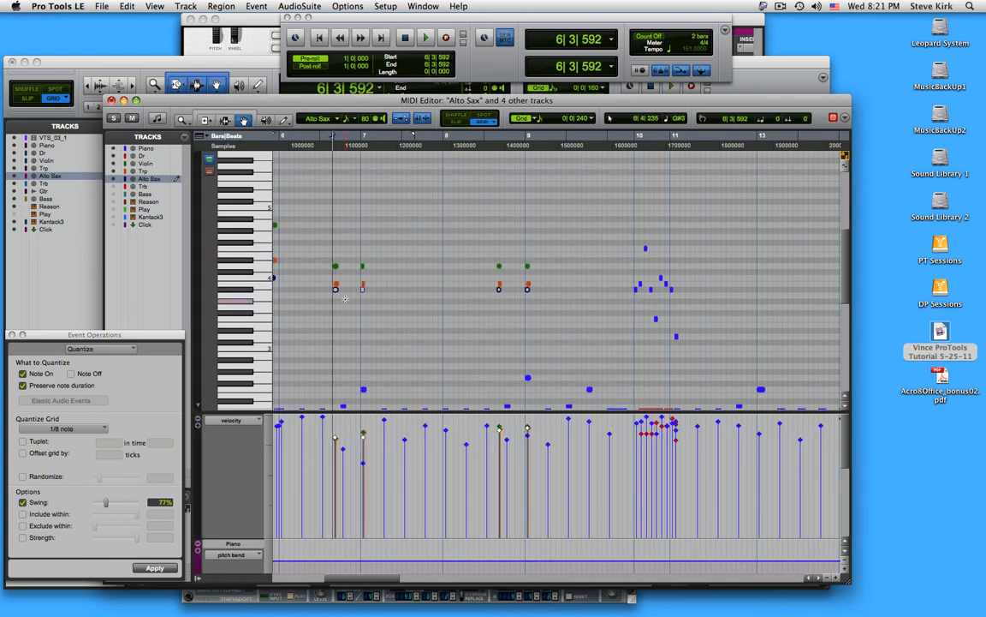
key(KP_Add)
key(KP_Add)
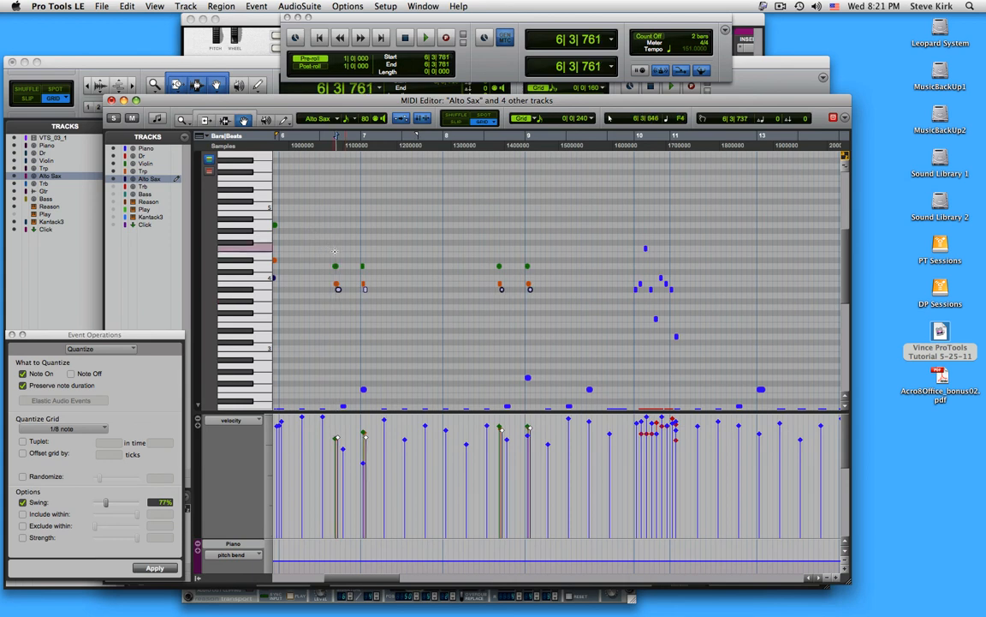
Quantize the Violin, Trp and Alto Sax hits to a 1/8 note grid with 77% swing
click(328, 256)
drag(330, 250, 557, 307)
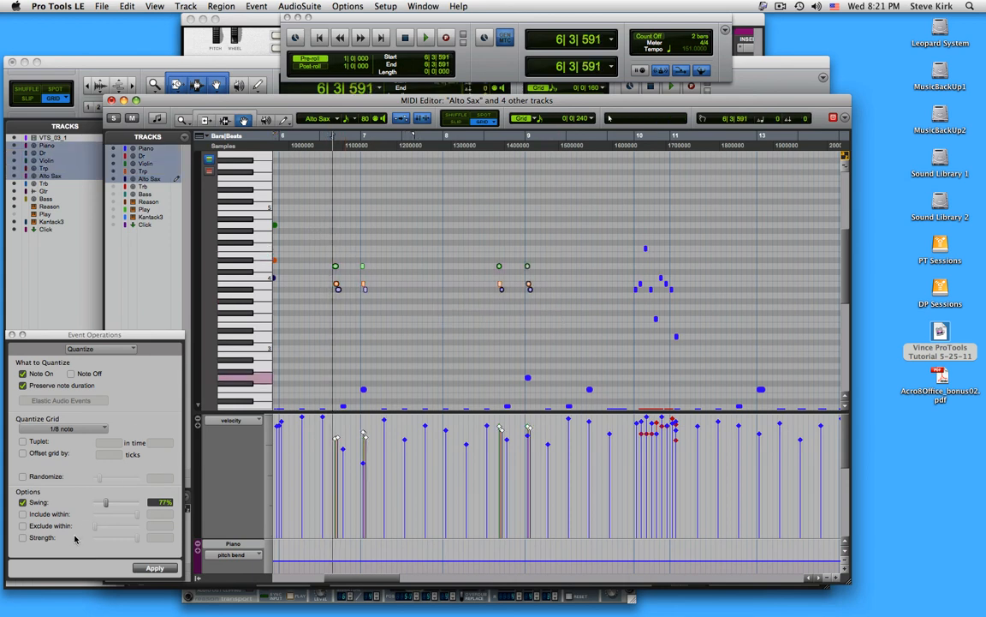
click(155, 568)
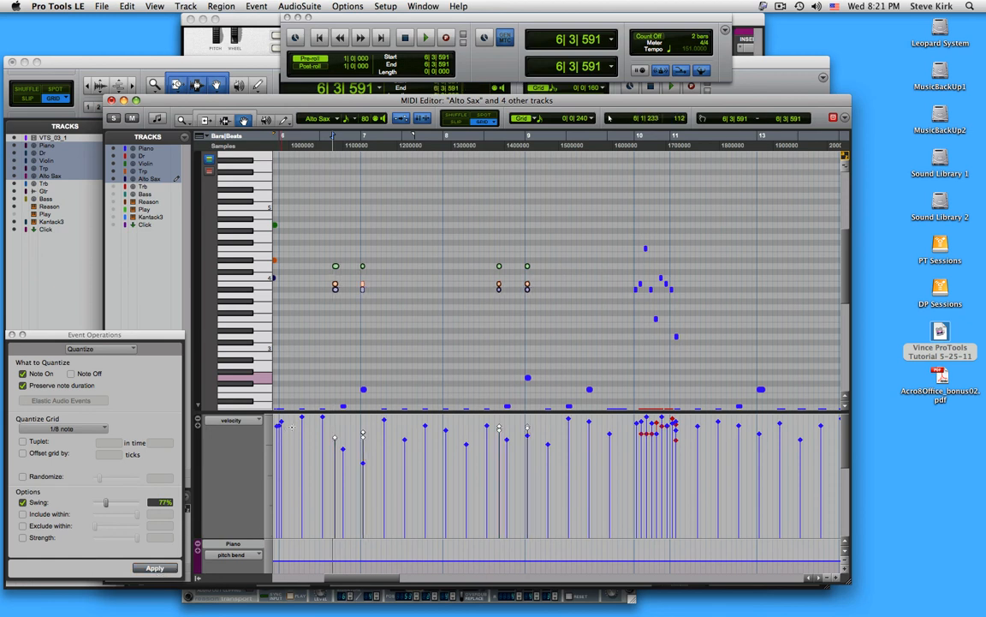
Play the quantized Violin, Trp and Alto Sax hits from 6|1|837
click(296, 319)
key(space)
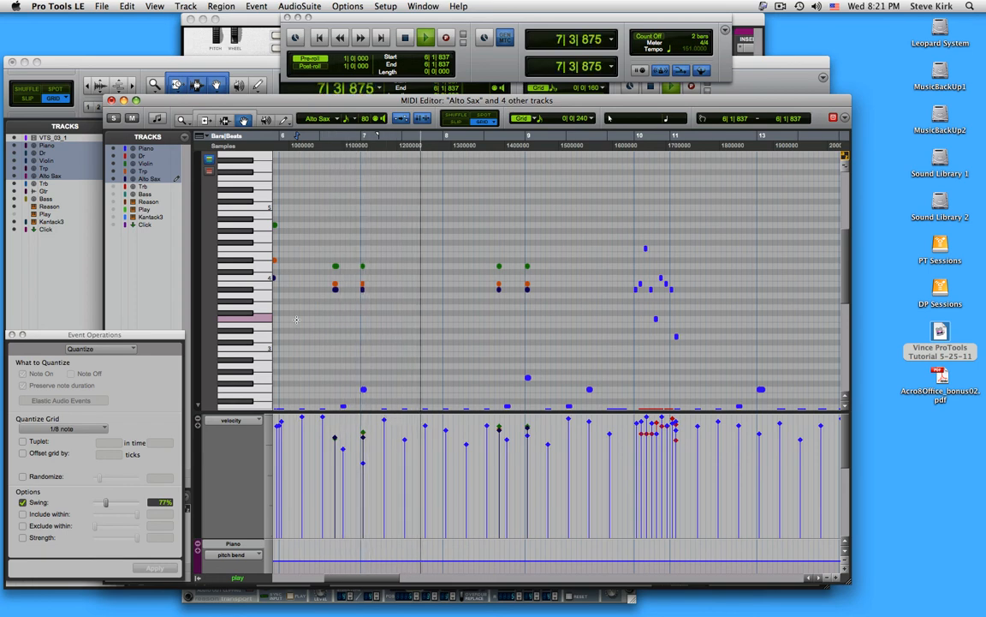
key(space)
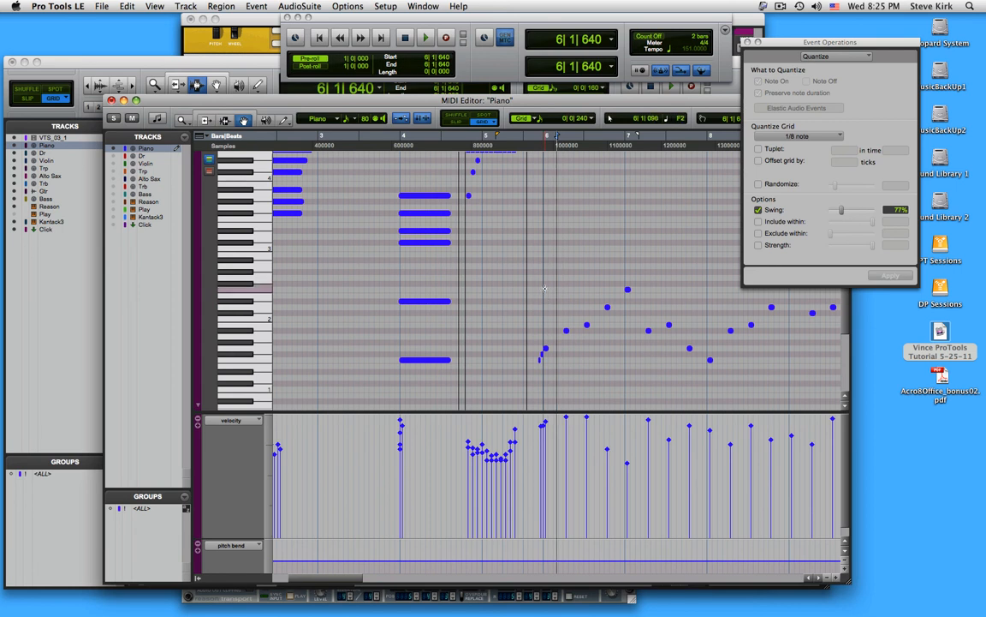
Copy the low piano line from bar 6 through bar 9 into the Bass track at 6|1|014
drag(544, 288, 718, 374)
click(114, 193)
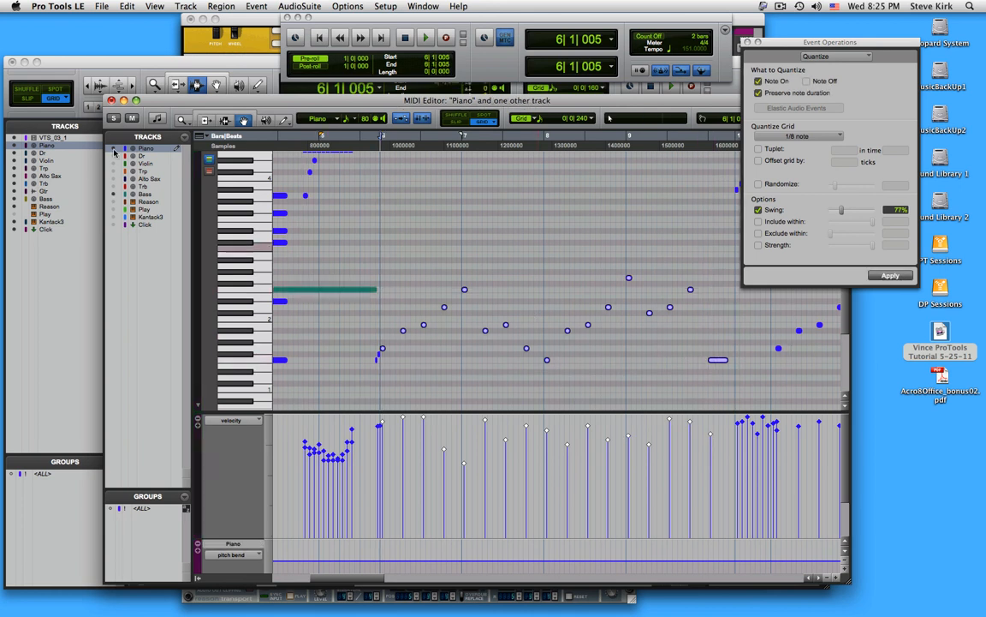
click(114, 150)
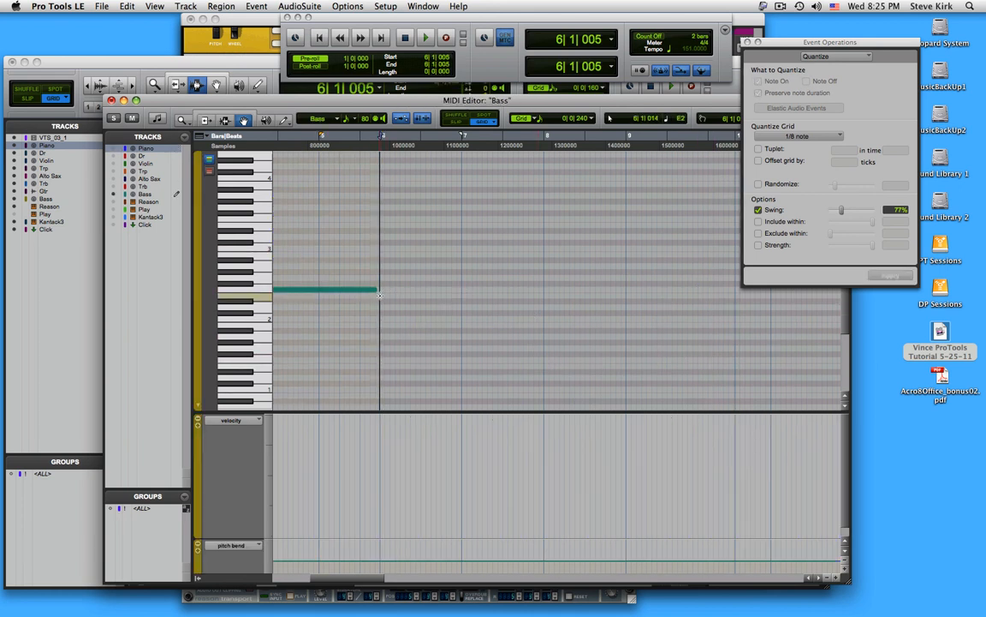
click(379, 296)
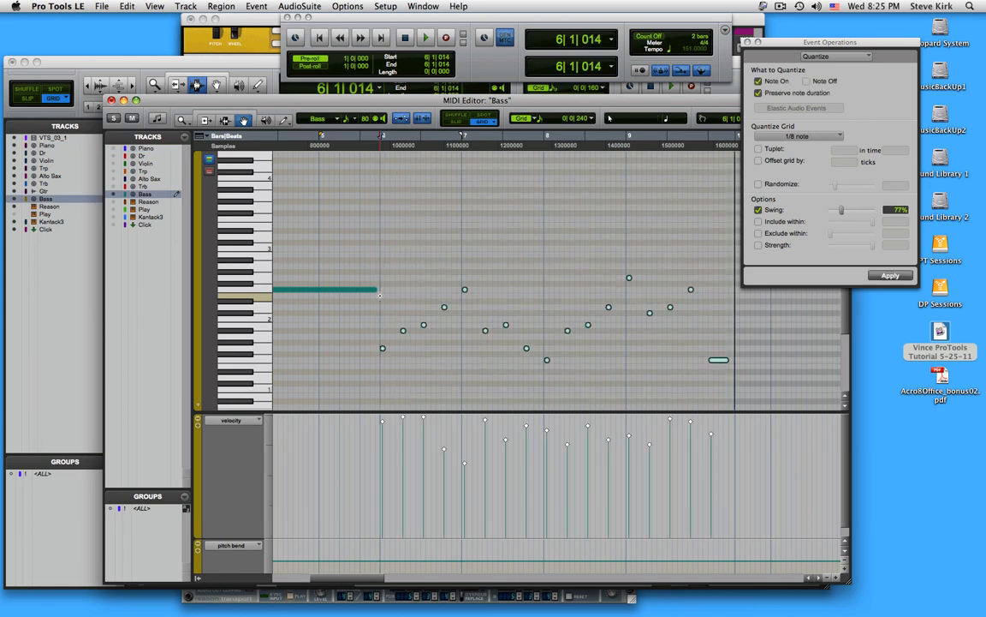
Play the pasted bass line from 6|1|014
key(space)
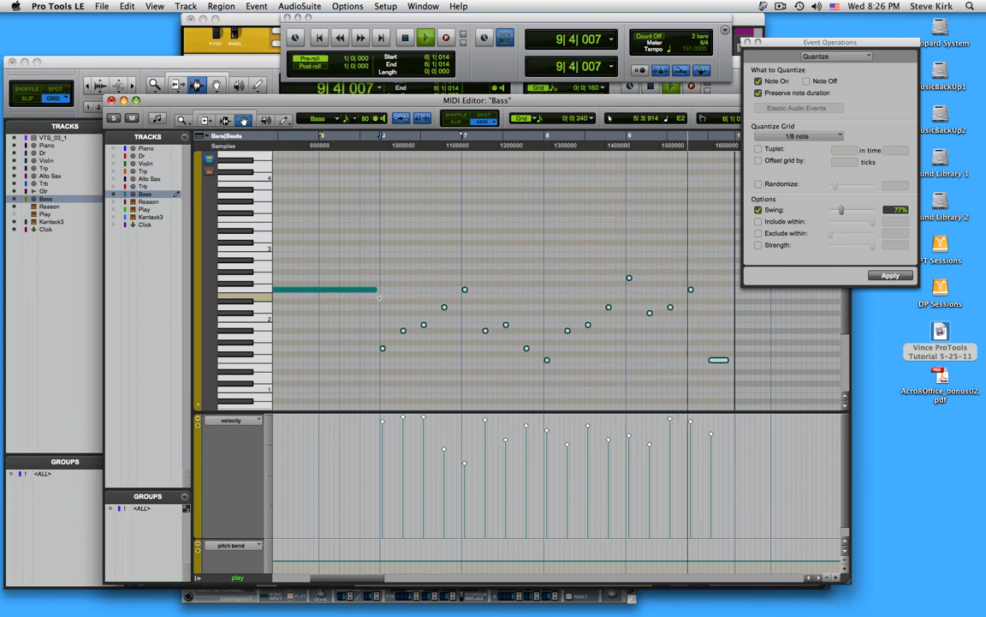
key(space)
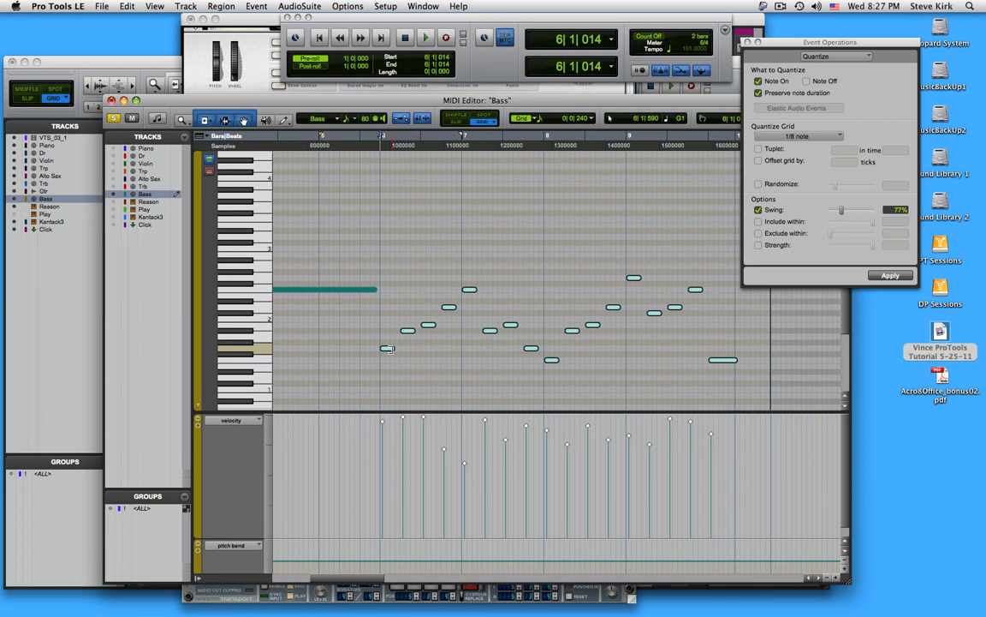
Adjust the end of the first note of the bass line in bar 6 to match the length of its neighbours
key(Tab)
click(388, 349)
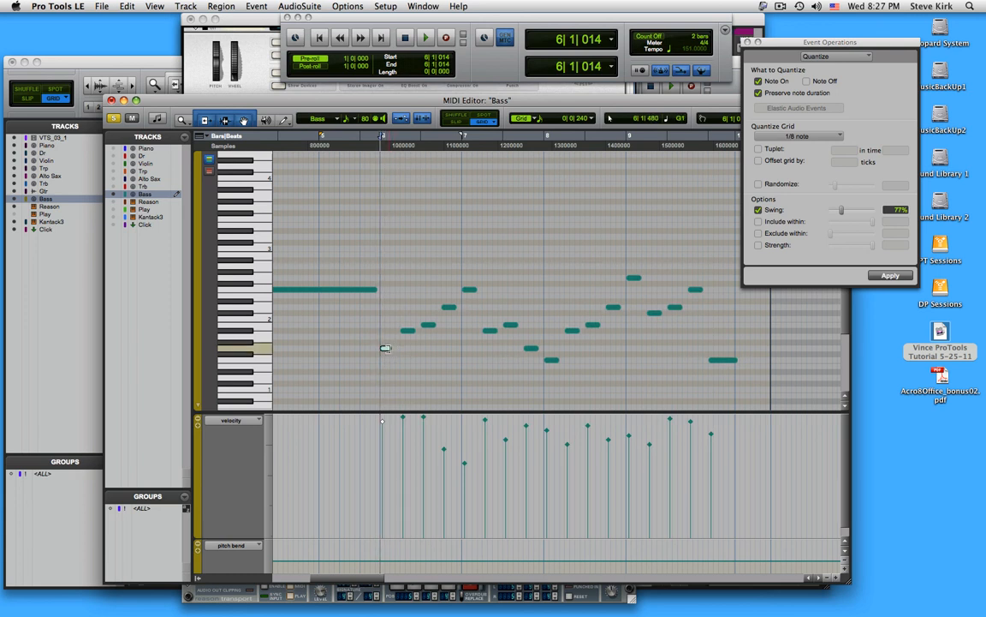
drag(390, 349, 395, 349)
Play the bass line from 5|3|475 and take the Bass track out of solo during playback
click(370, 337)
key(space)
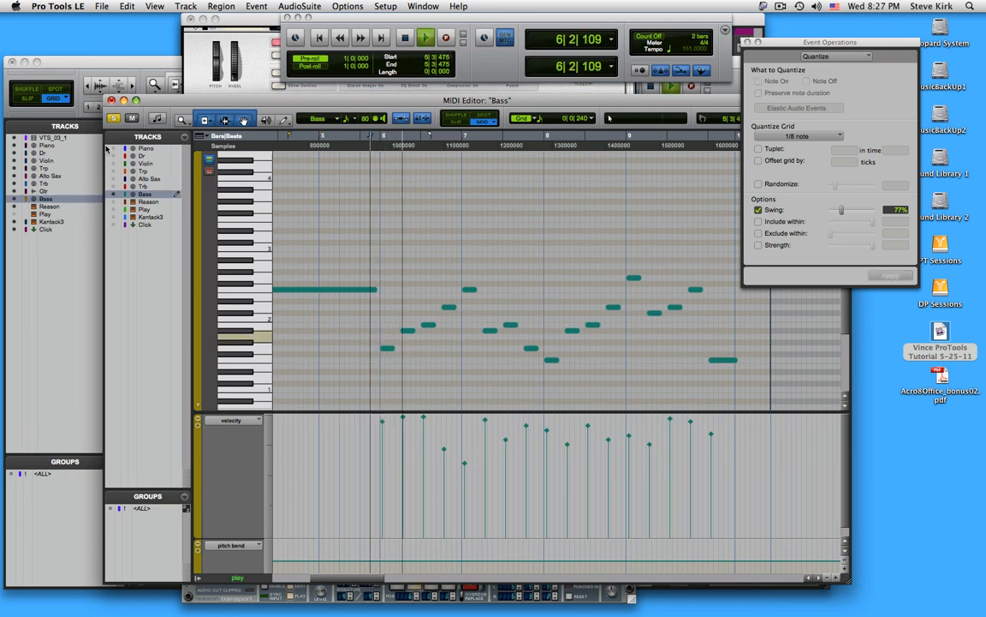
click(115, 120)
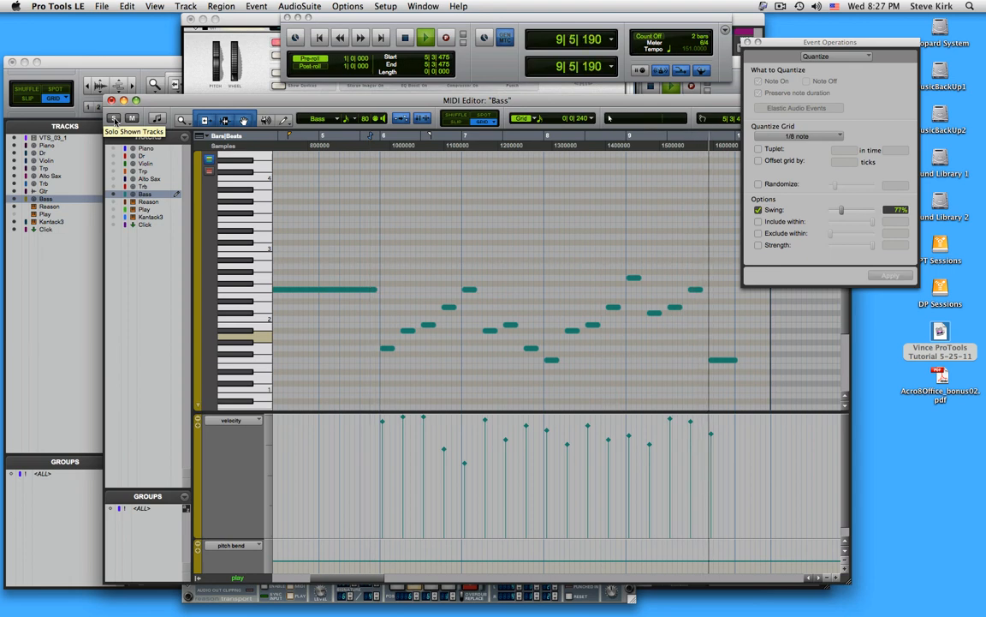
key(space)
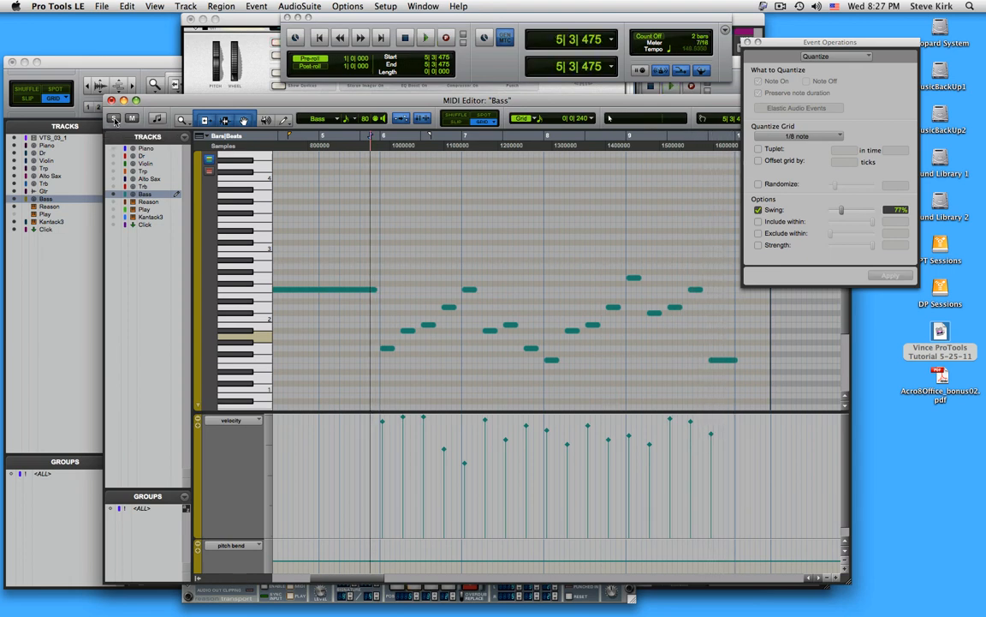